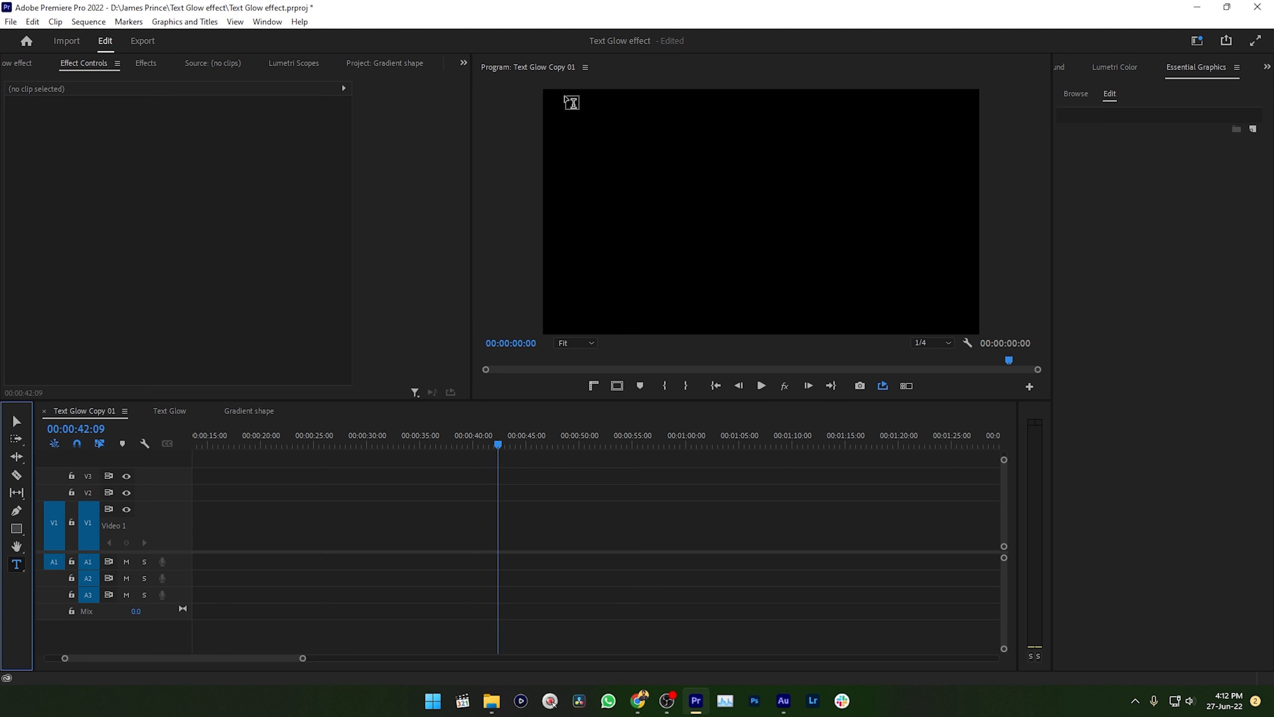
Add a text layer reading "GLOW" near the centre of the video frame.
click(714, 221)
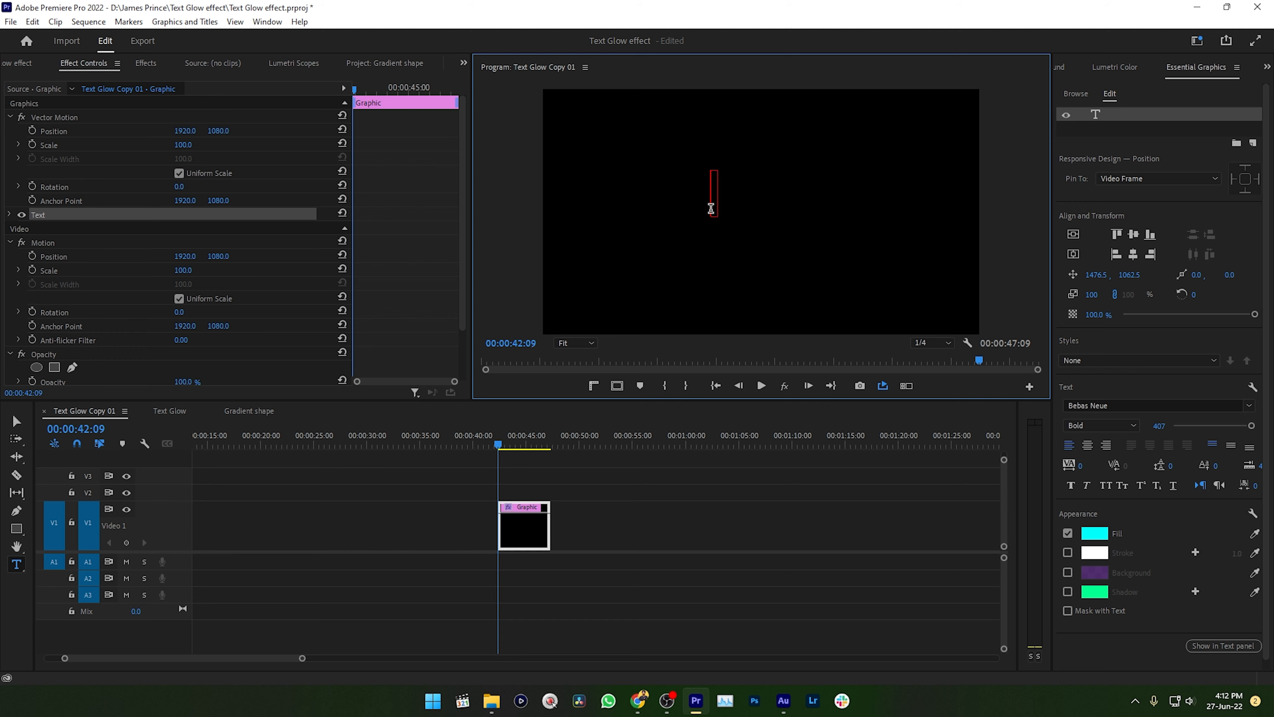
text(GLOW)
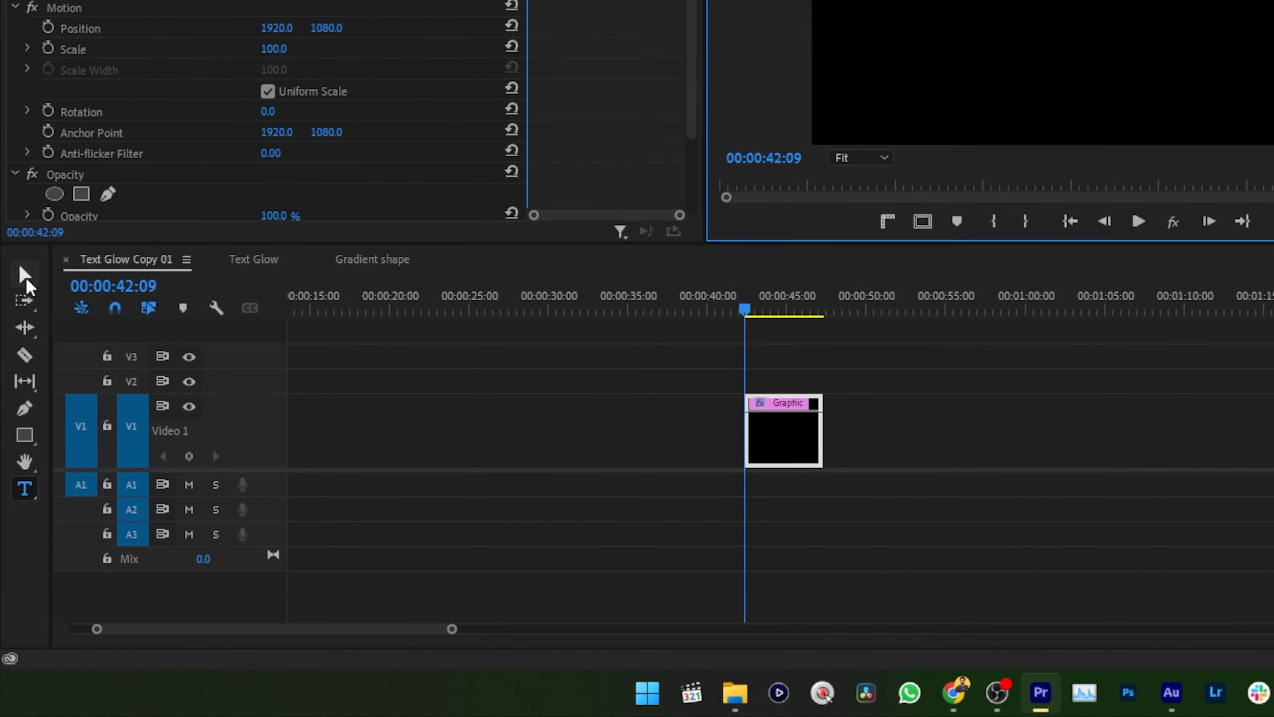
click(17, 423)
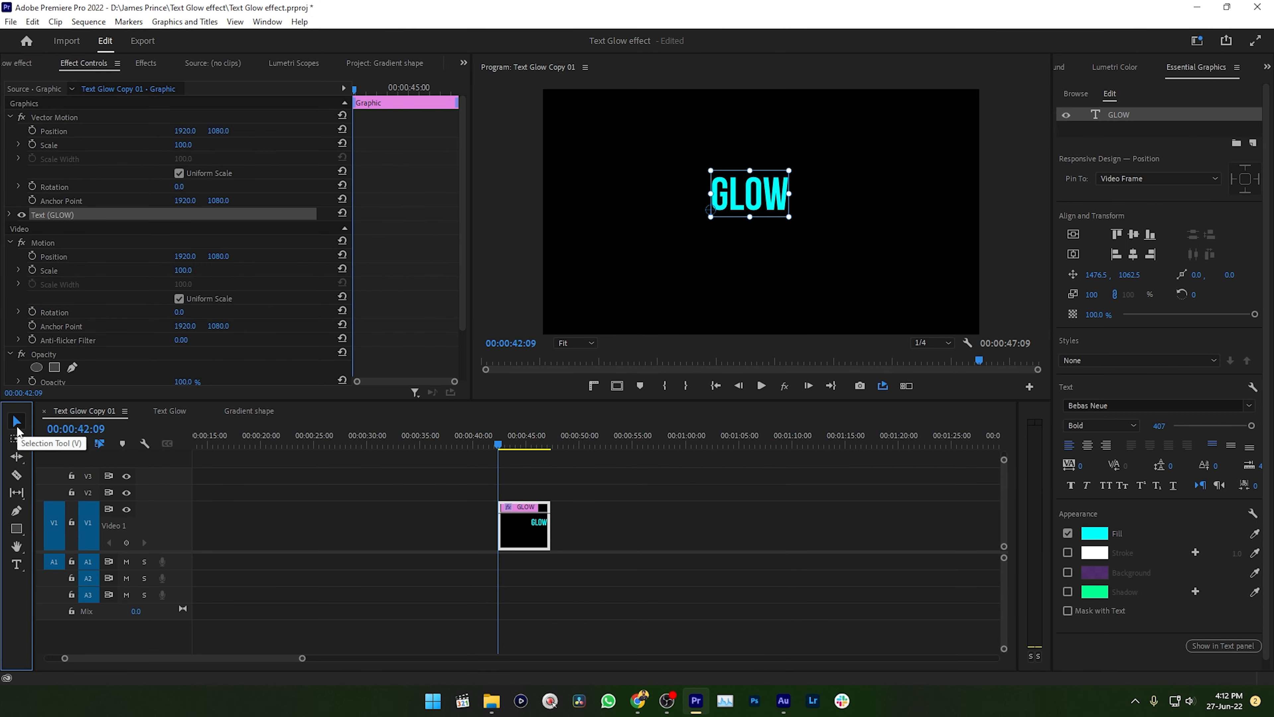
click(823, 118)
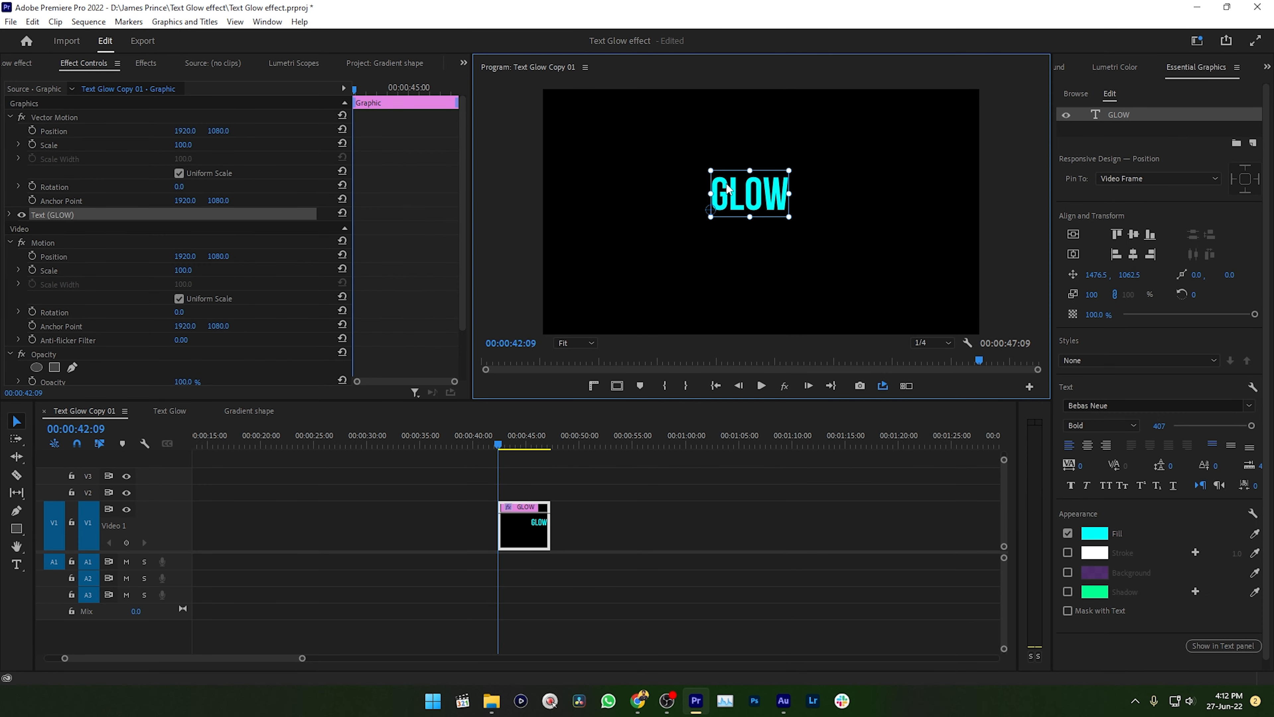
Change the GLOW text's fill colour to white (FFFFFF).
click(1179, 68)
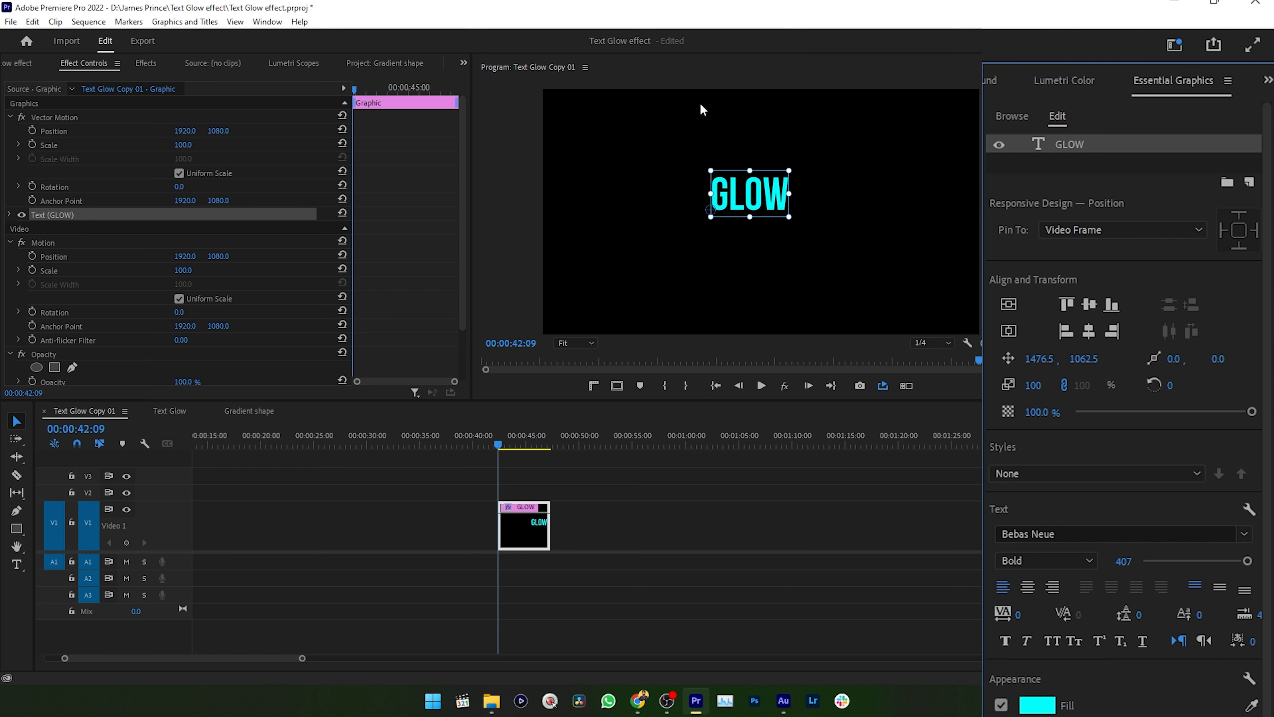
click(265, 23)
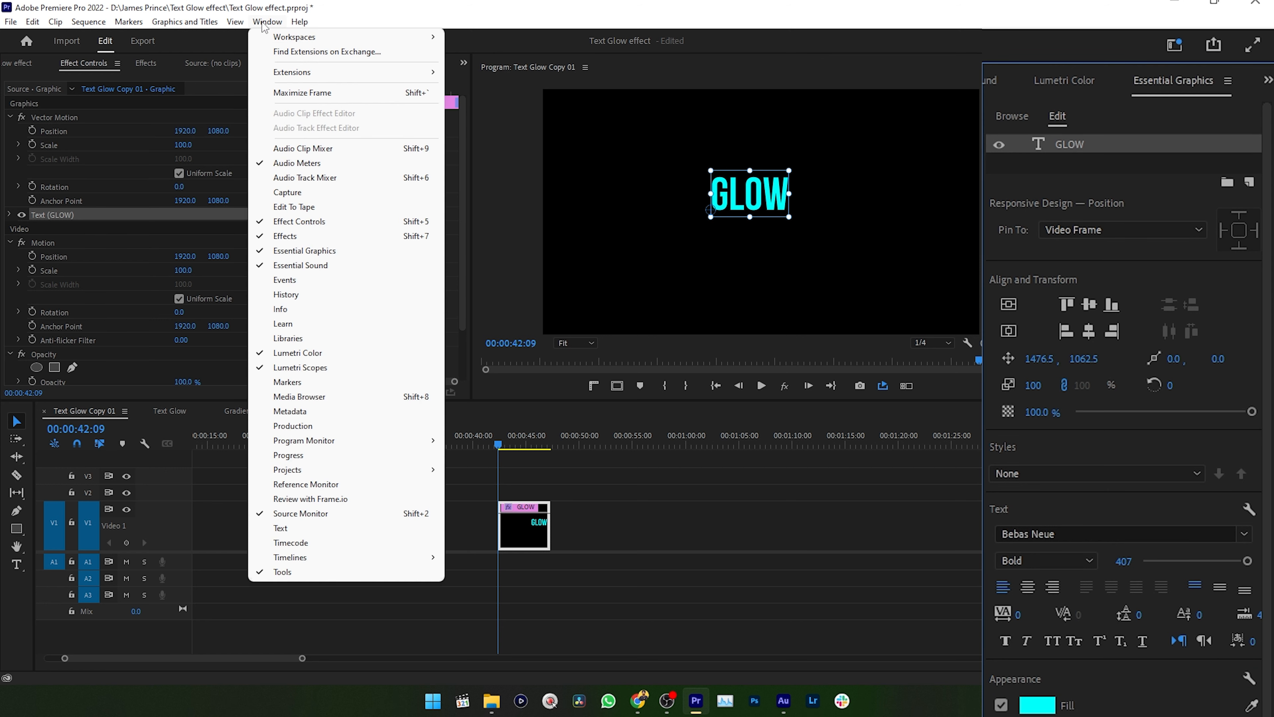
click(304, 252)
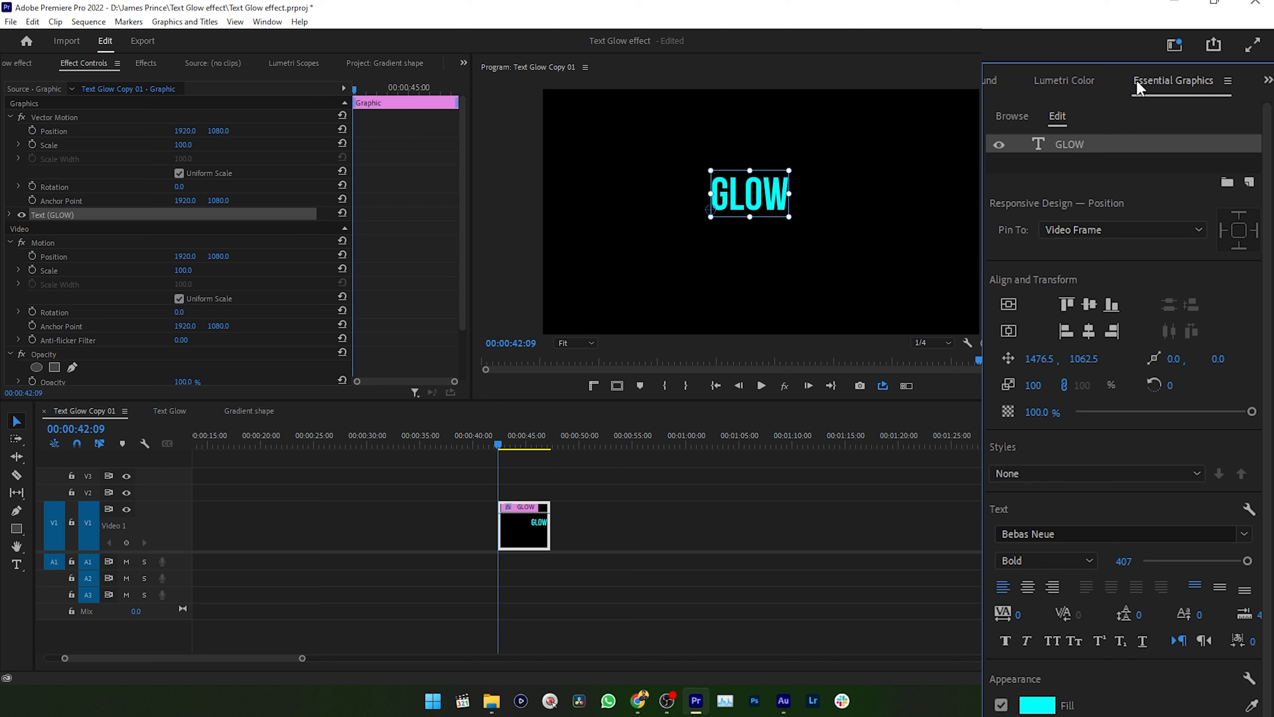
scroll(1139, 451, down, 4)
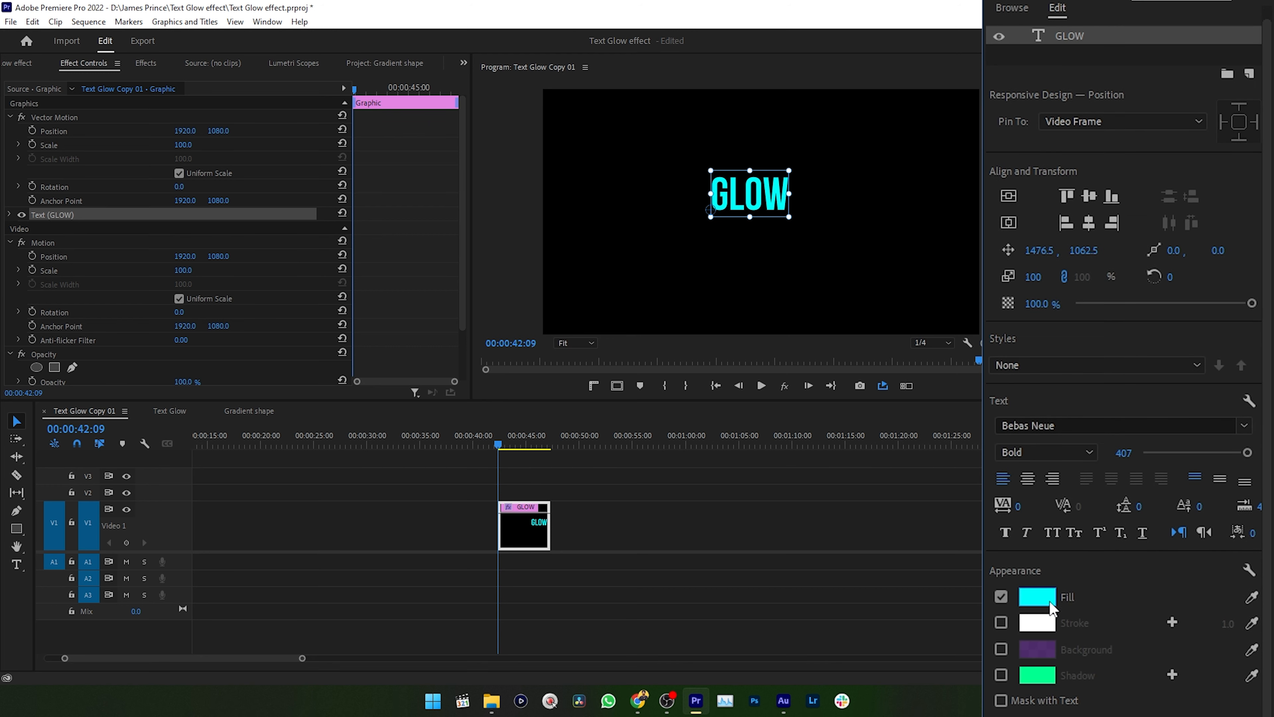
click(1049, 604)
click(873, 495)
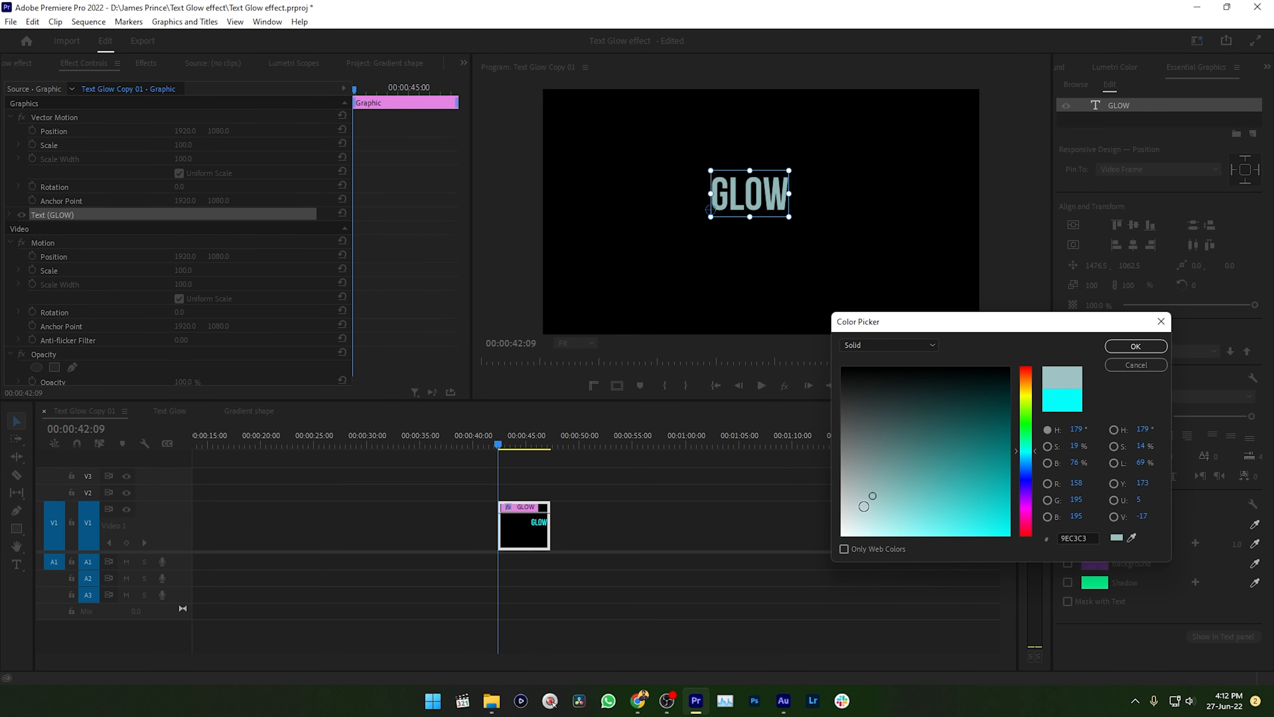
drag(864, 506, 824, 547)
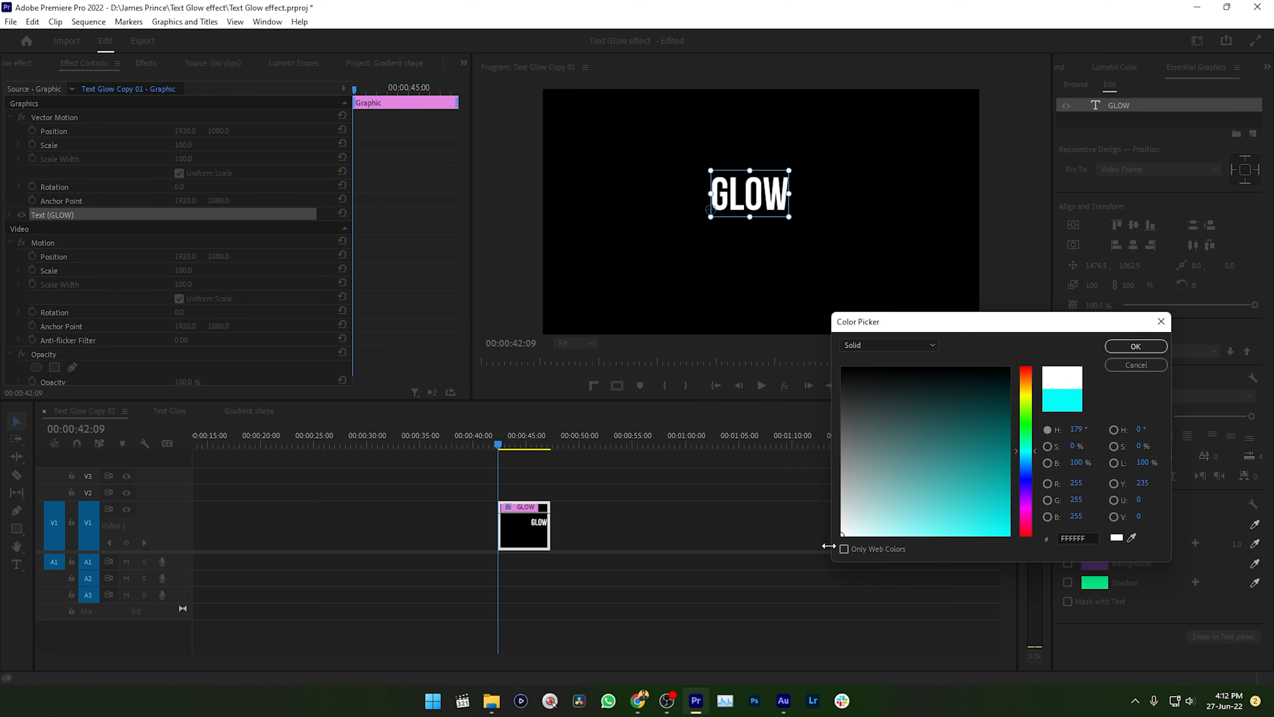
click(1150, 348)
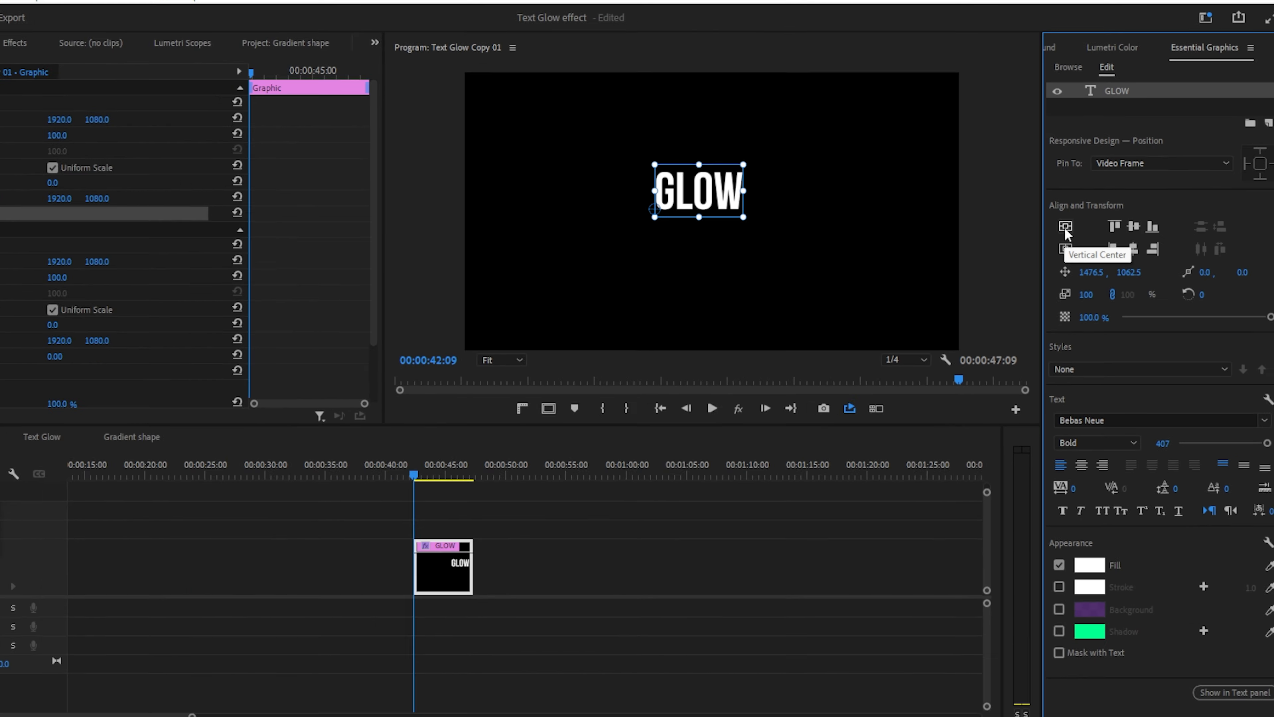
Centre the GLOW text vertically and horizontally in the frame, and place two spaced copies of its clip after it on V1.
click(1065, 229)
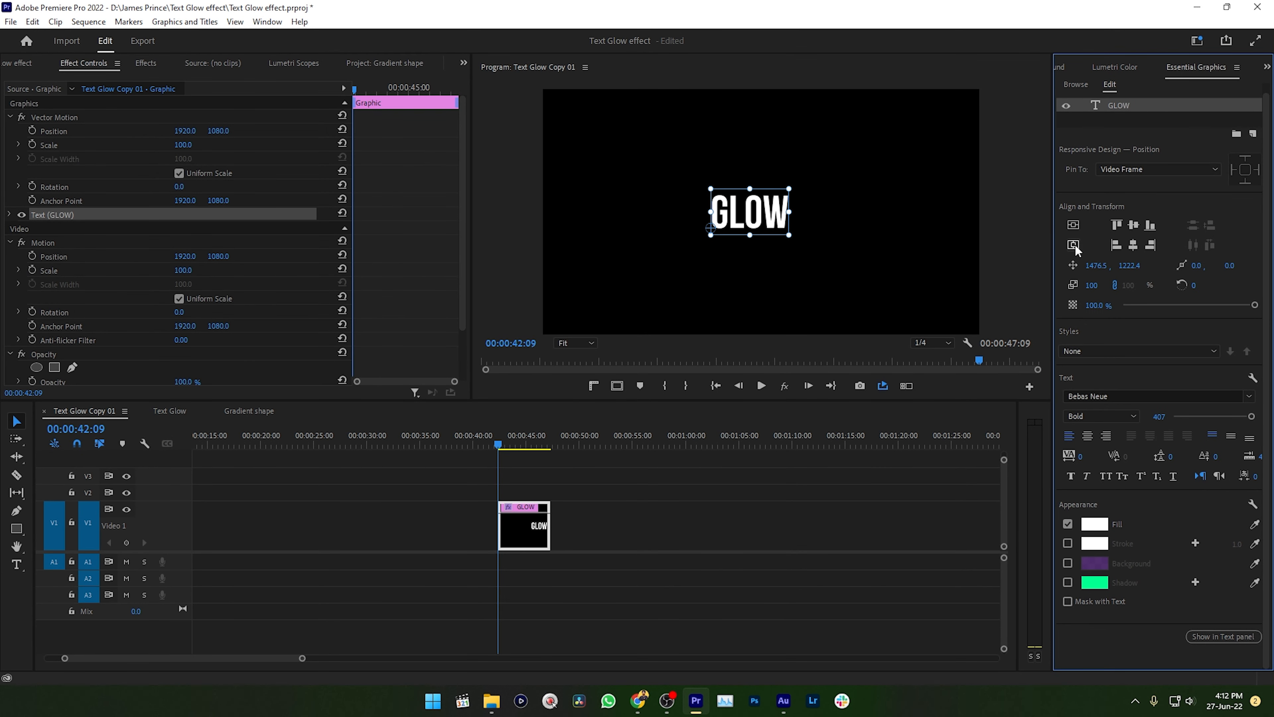
click(1074, 246)
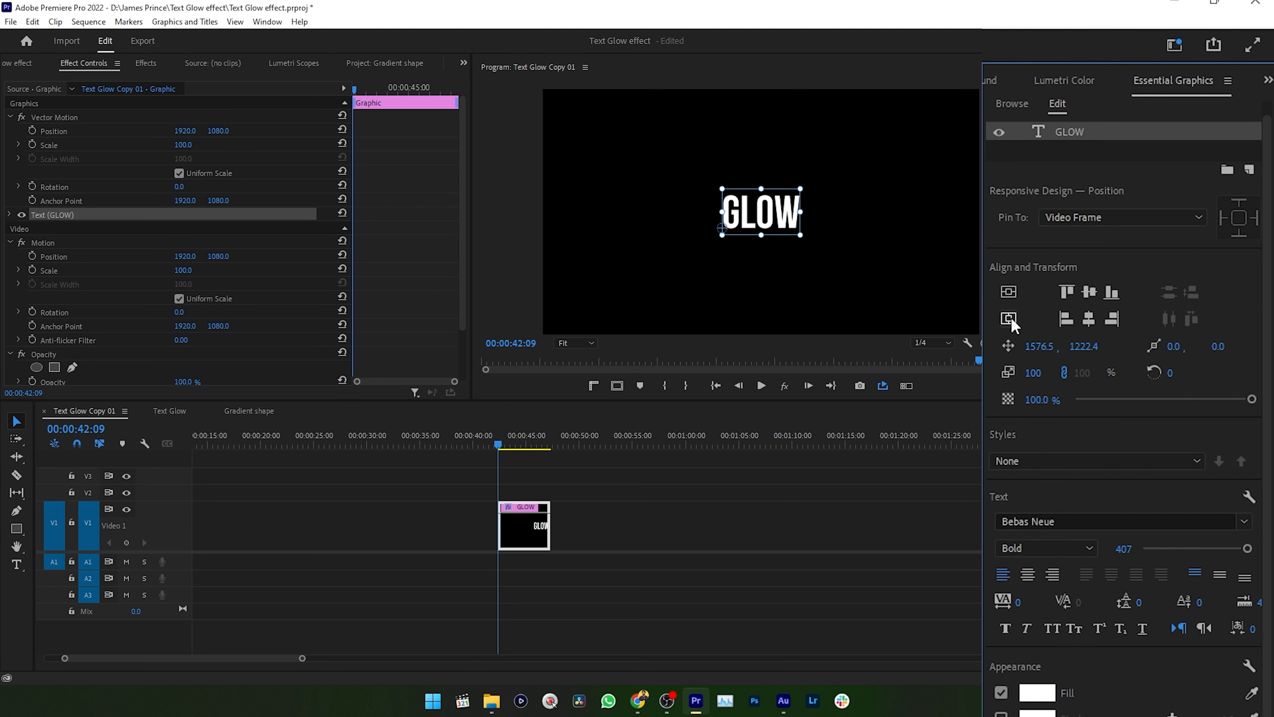
drag(531, 521, 678, 527)
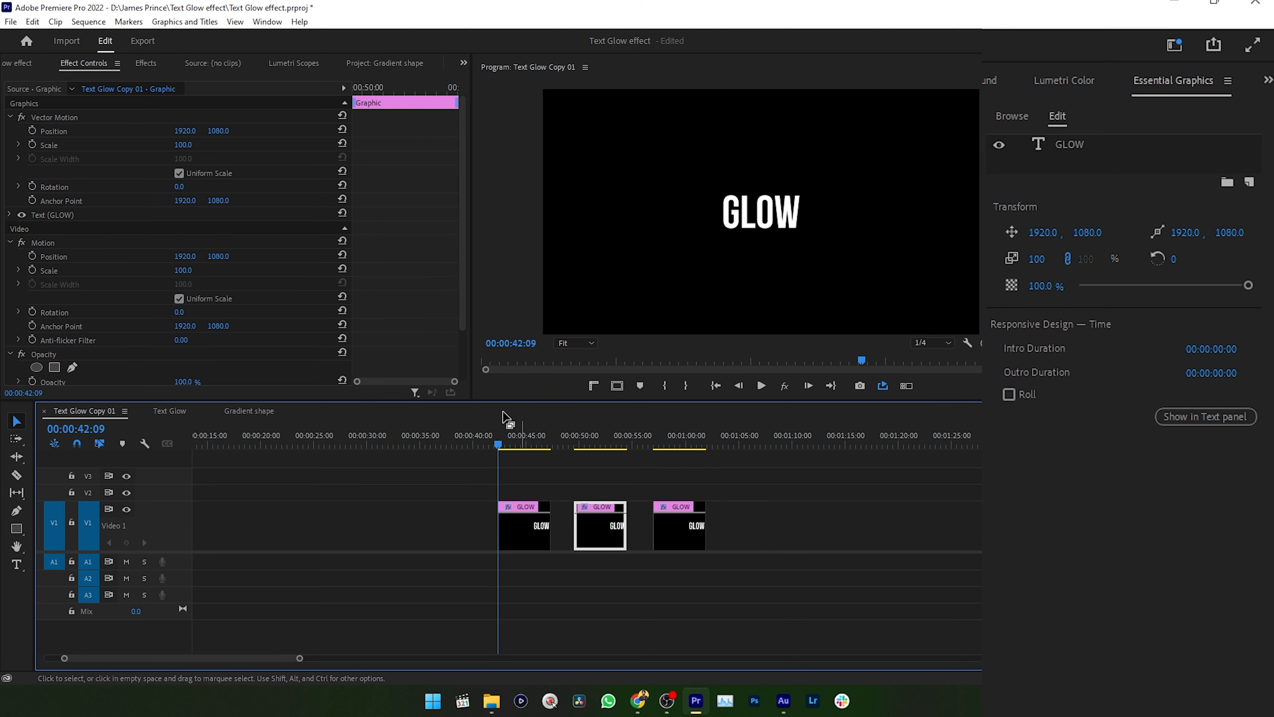
Enable a shadow on the first clip's GLOW text and set its colour to green 00FF54.
mouse_move(501, 444)
mouse_down()
mouse_move(688, 445)
mouse_move(524, 446)
mouse_up()
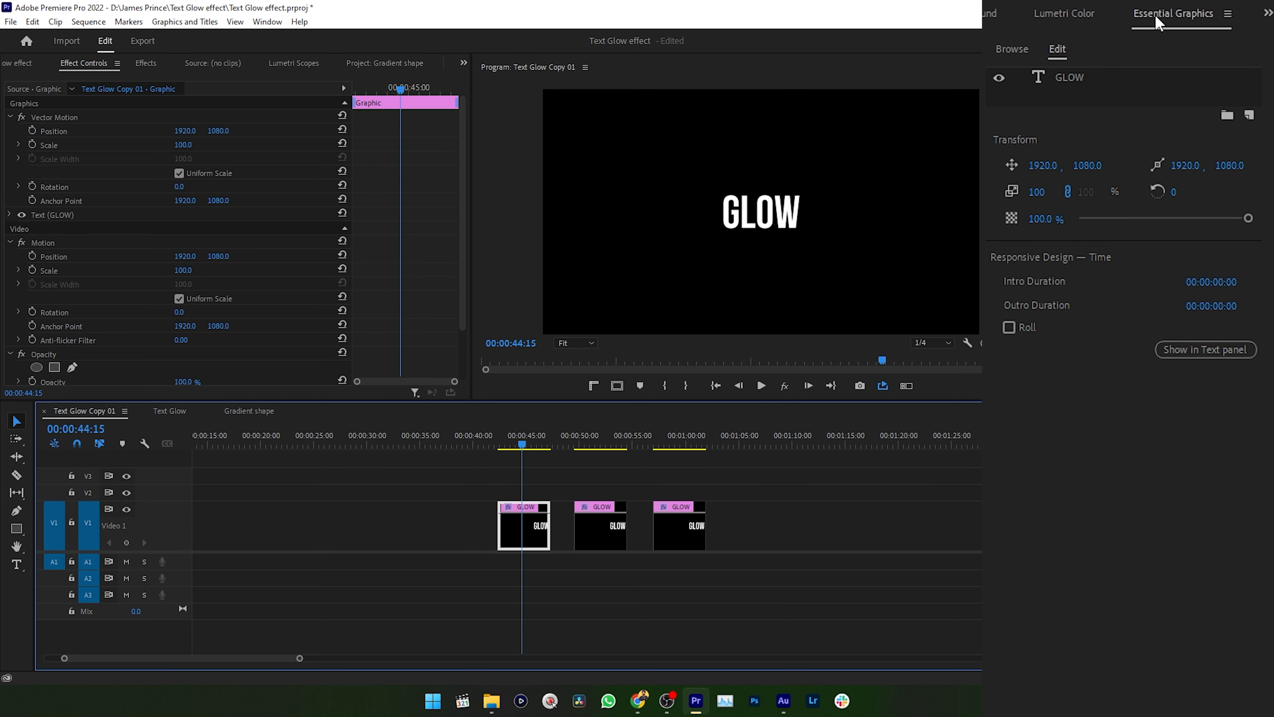
click(1072, 78)
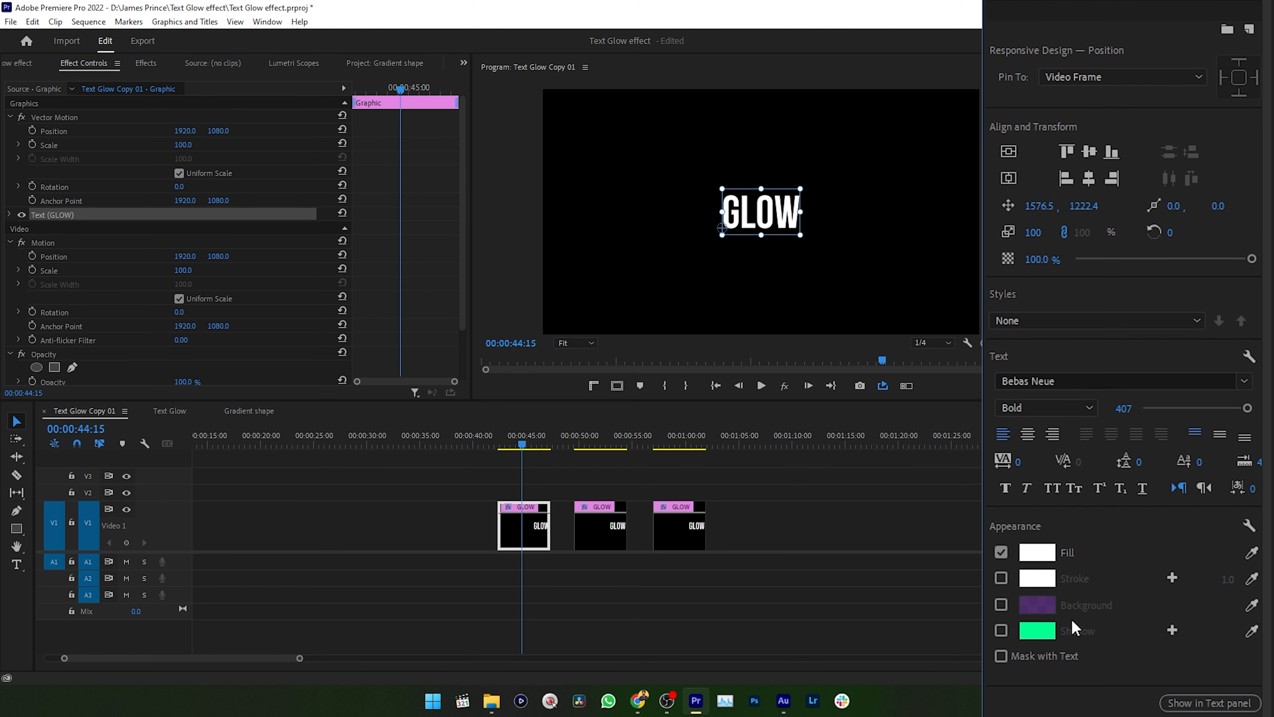
click(1003, 631)
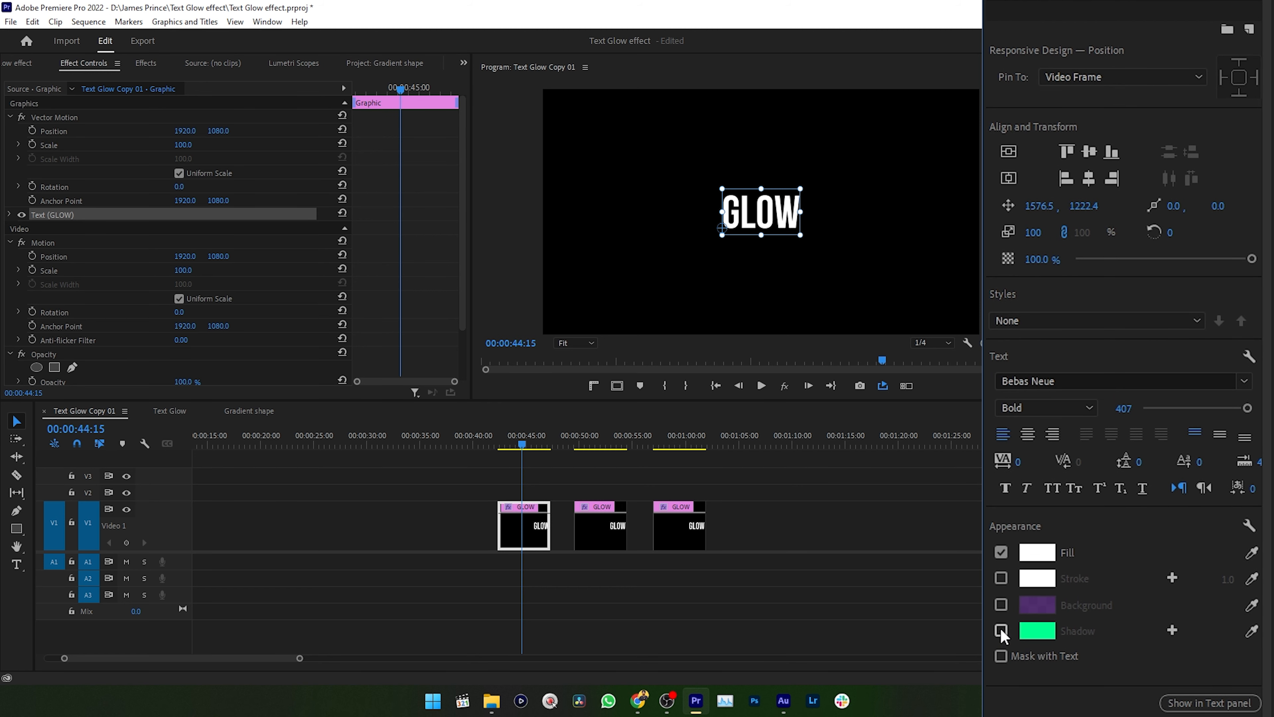
click(1034, 626)
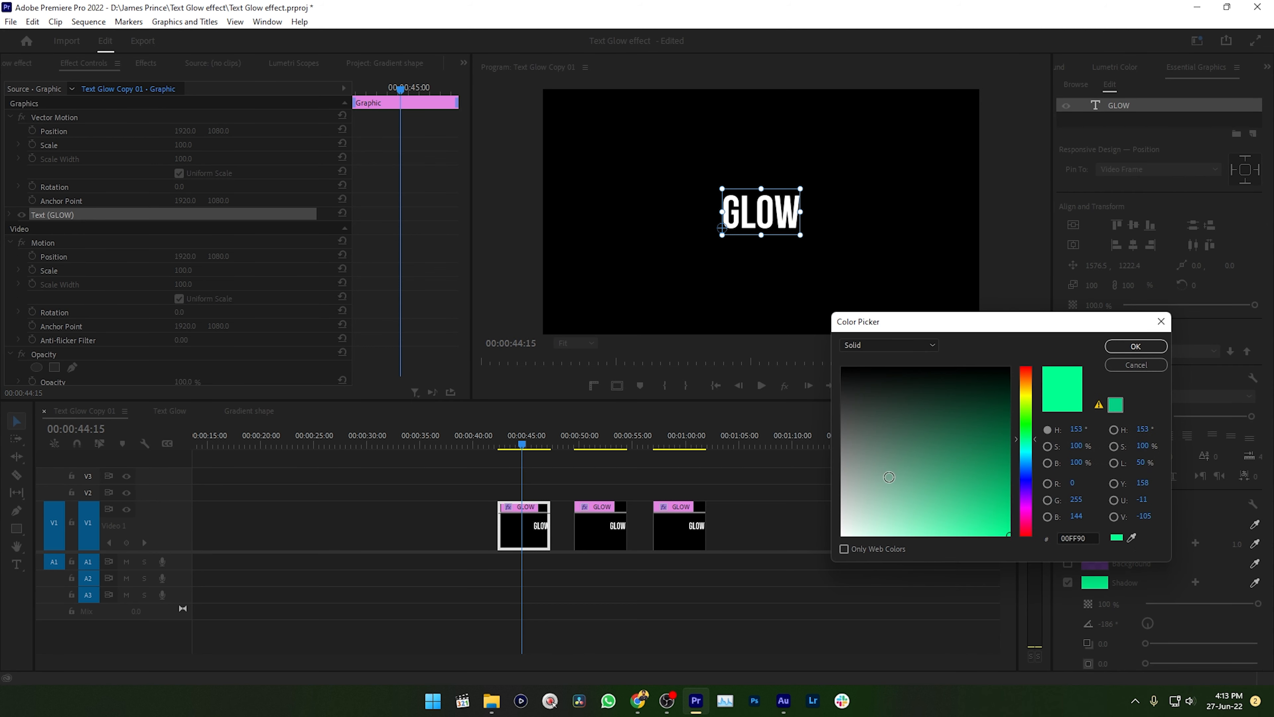
drag(884, 472, 815, 570)
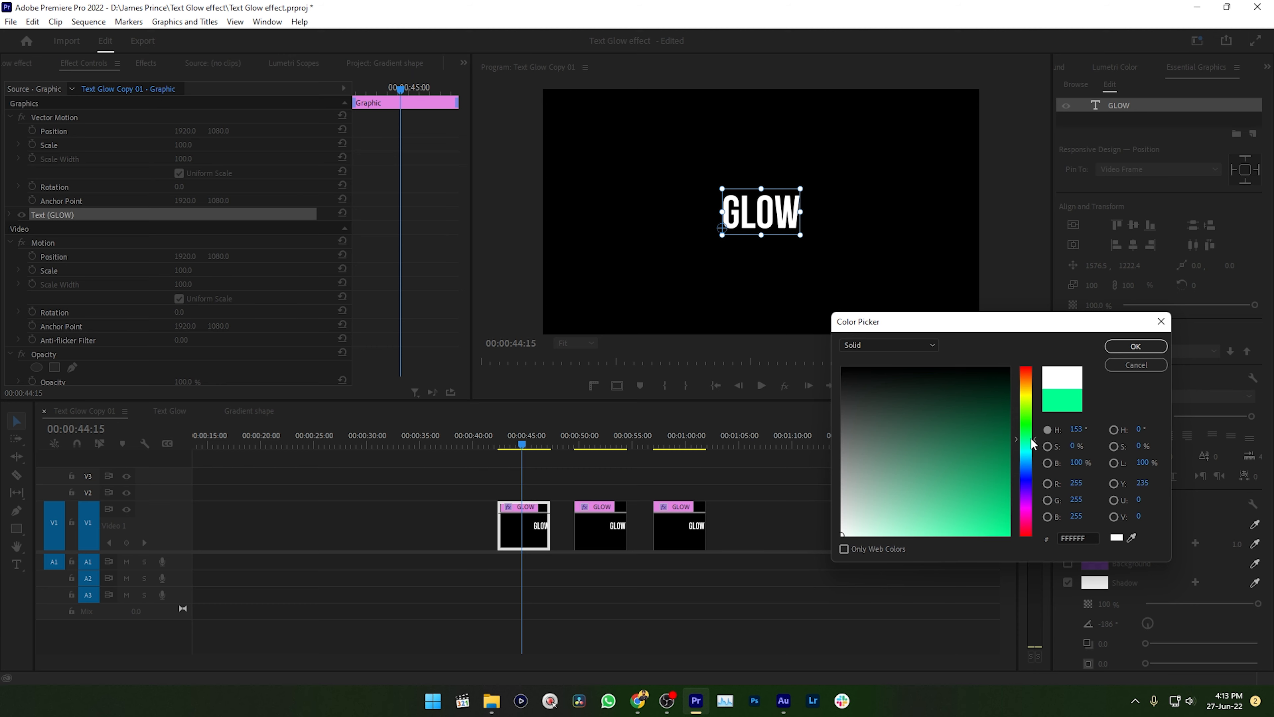
drag(995, 447, 1008, 535)
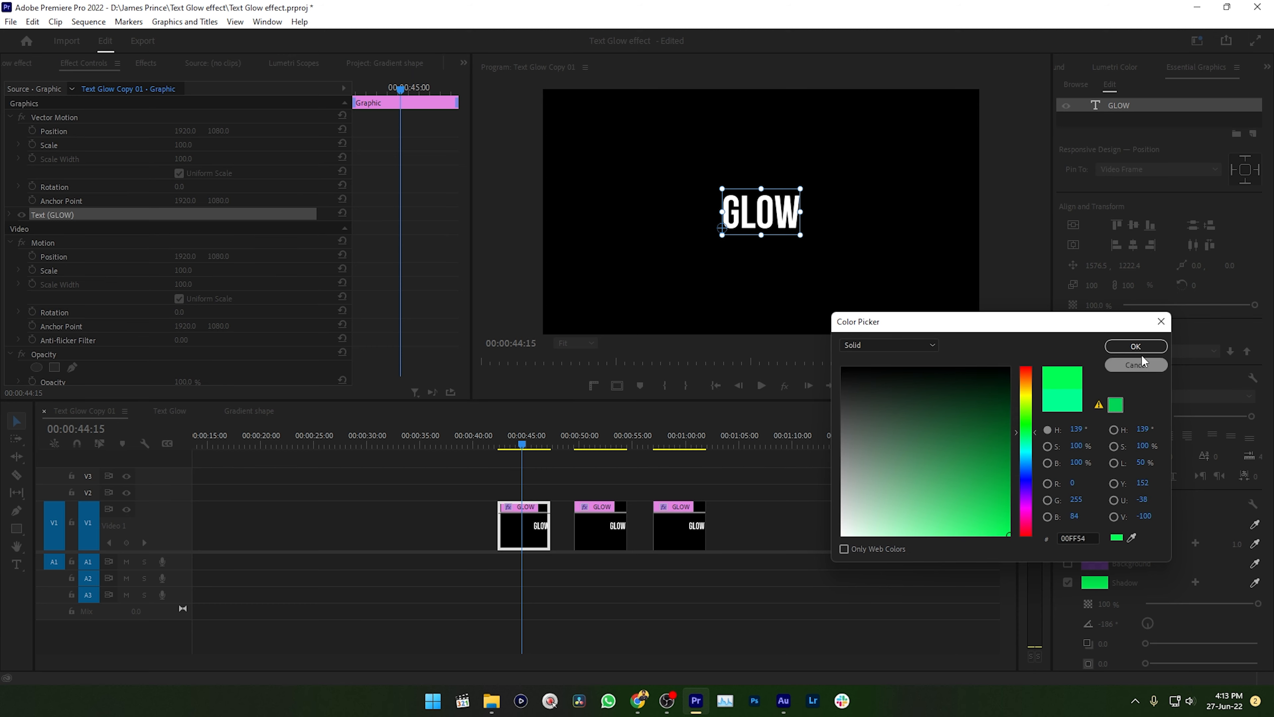
click(1136, 346)
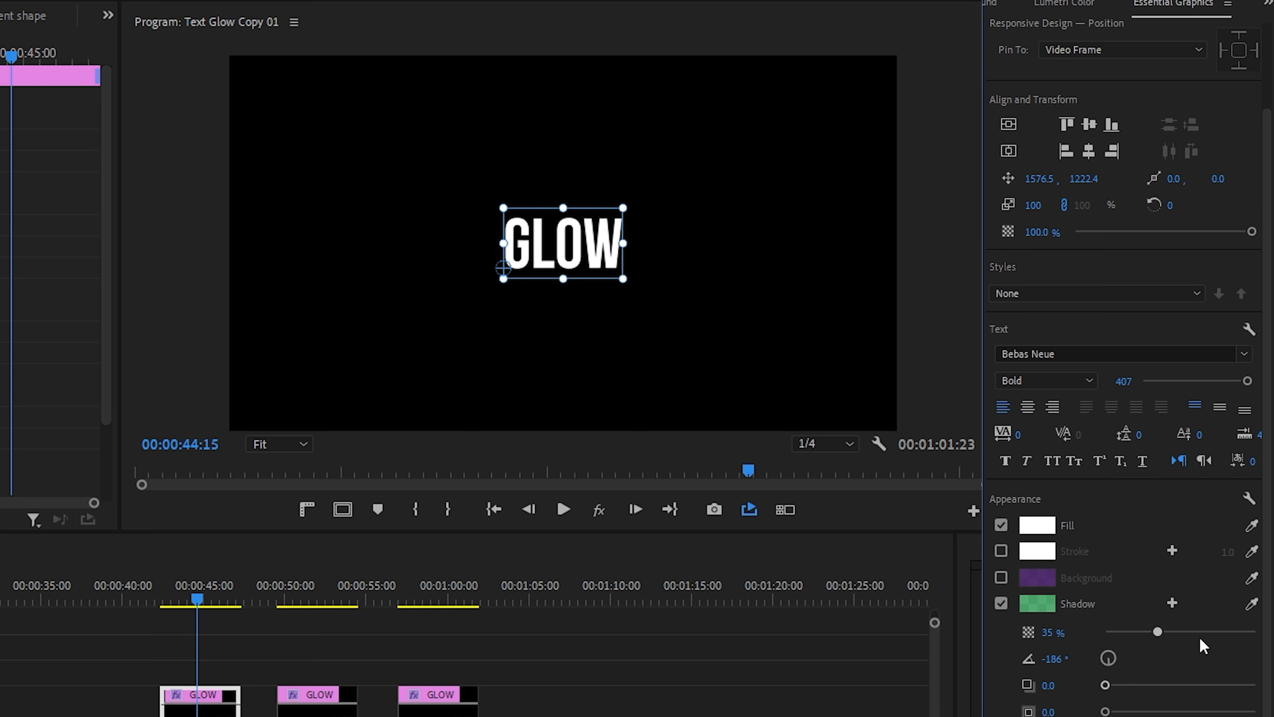
Set the green shadow's opacity to 100%, its blur to 125 and its size to 25.9.
click(1202, 633)
drag(1239, 628, 1267, 635)
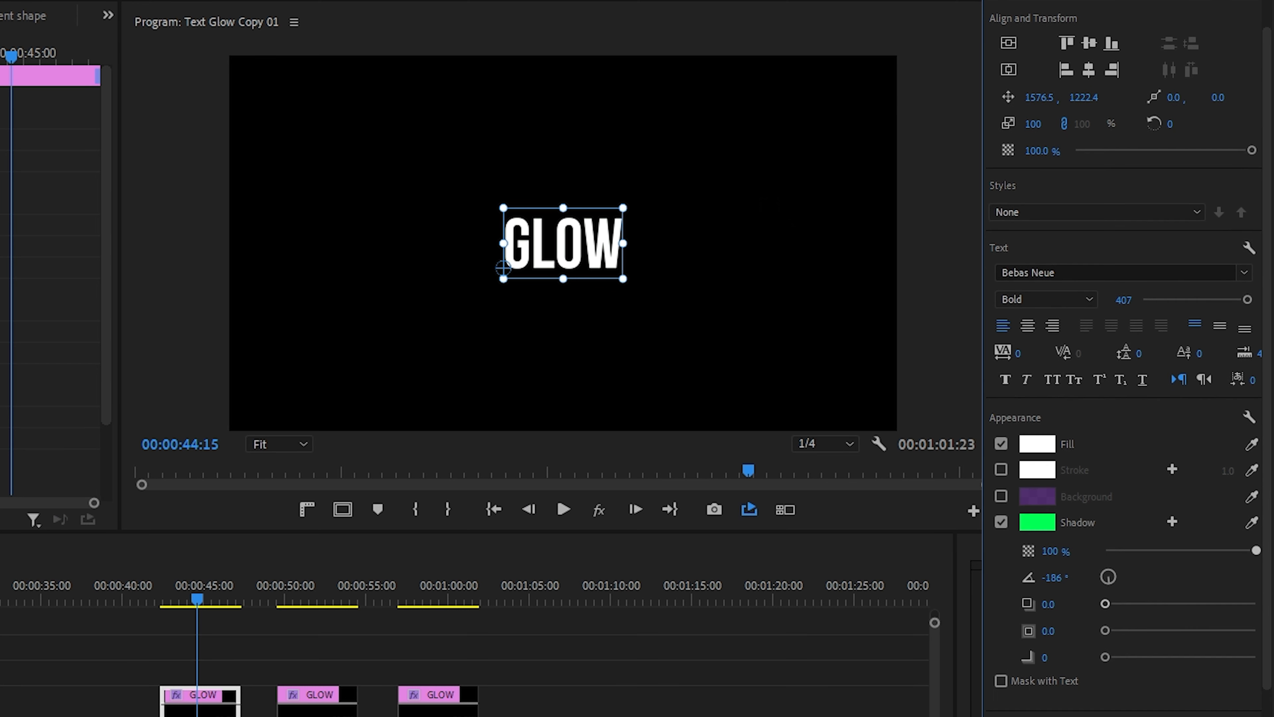
drag(1106, 659, 1180, 658)
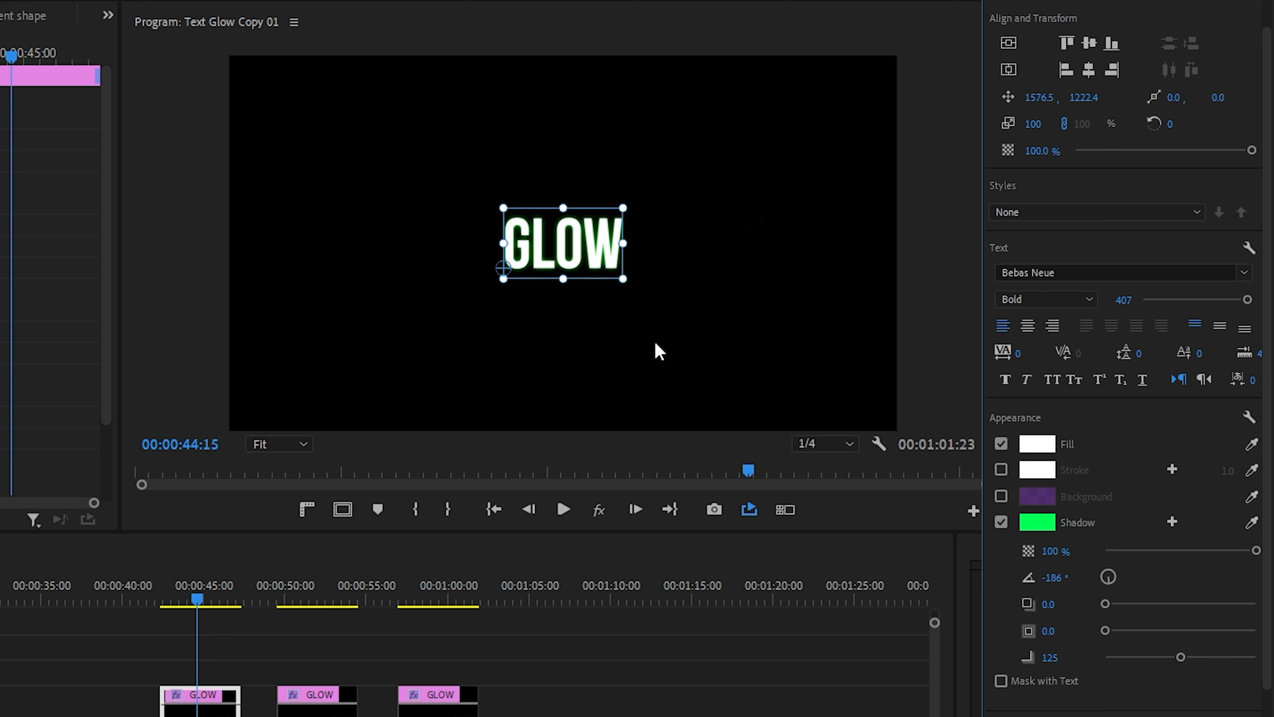
drag(1105, 630, 1144, 633)
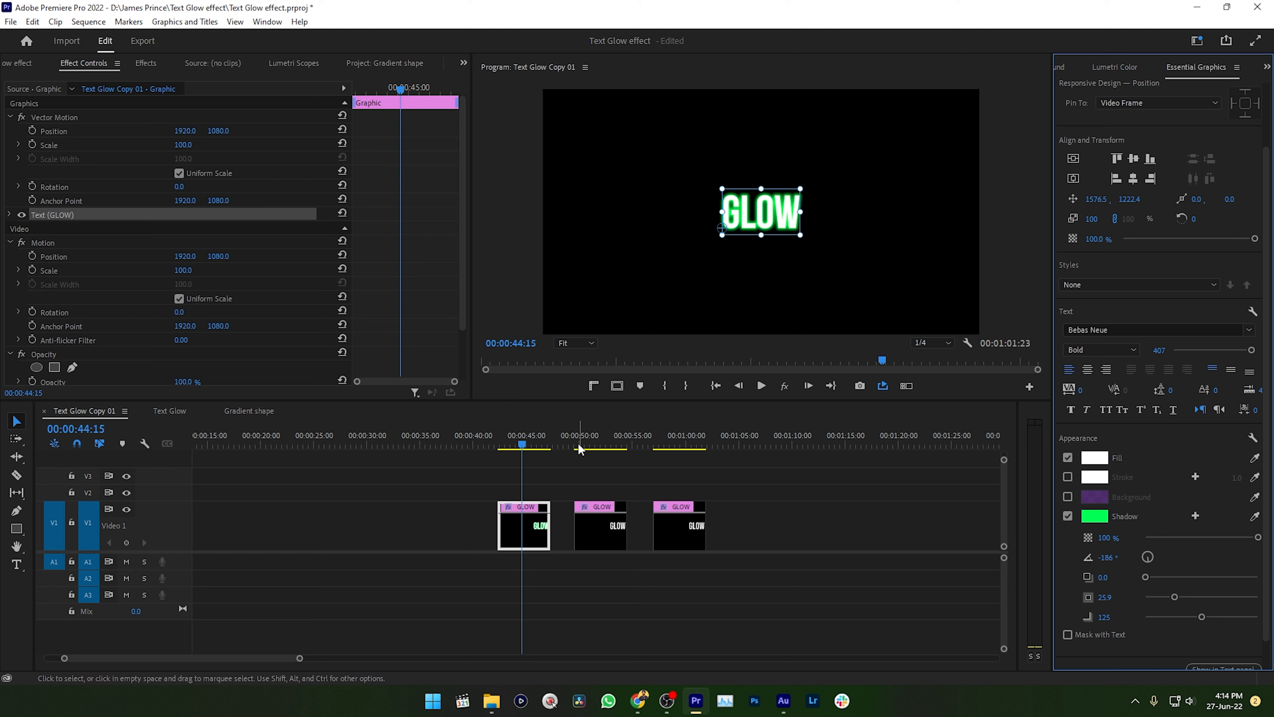
Move the playhead to the middle GLOW clip and duplicate that clip directly above it on V2.
click(594, 444)
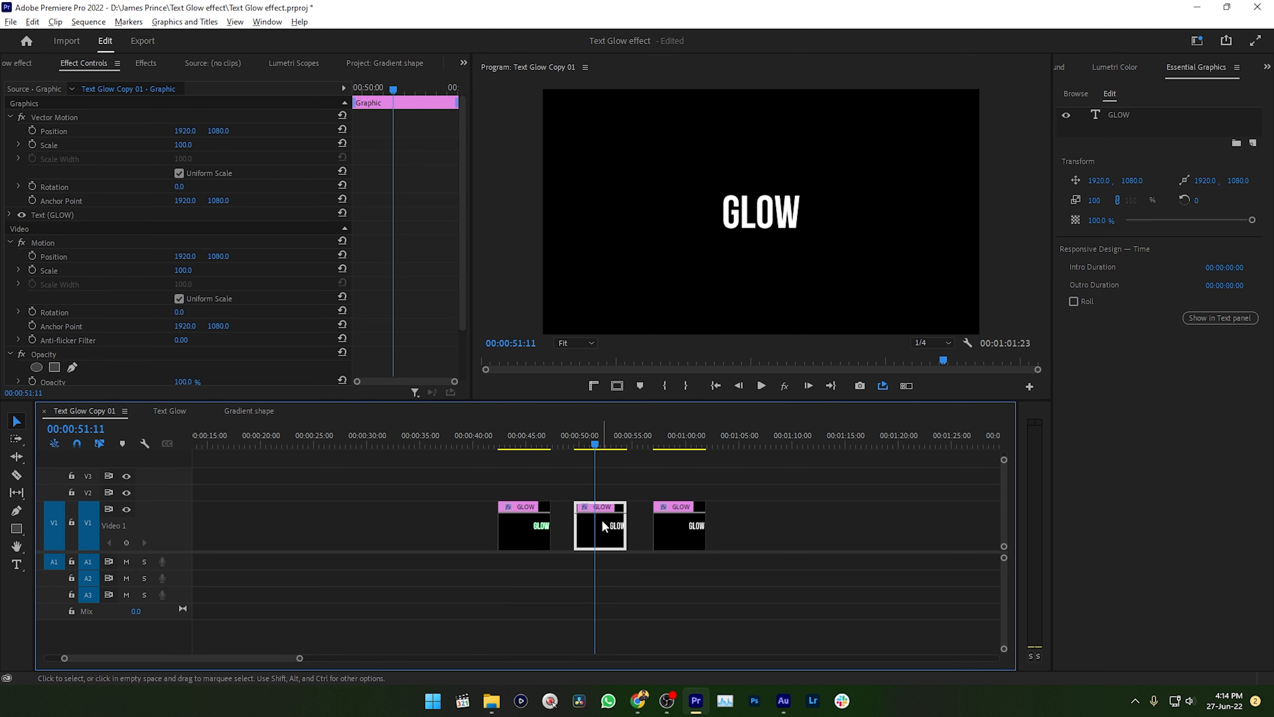
drag(603, 526, 604, 492)
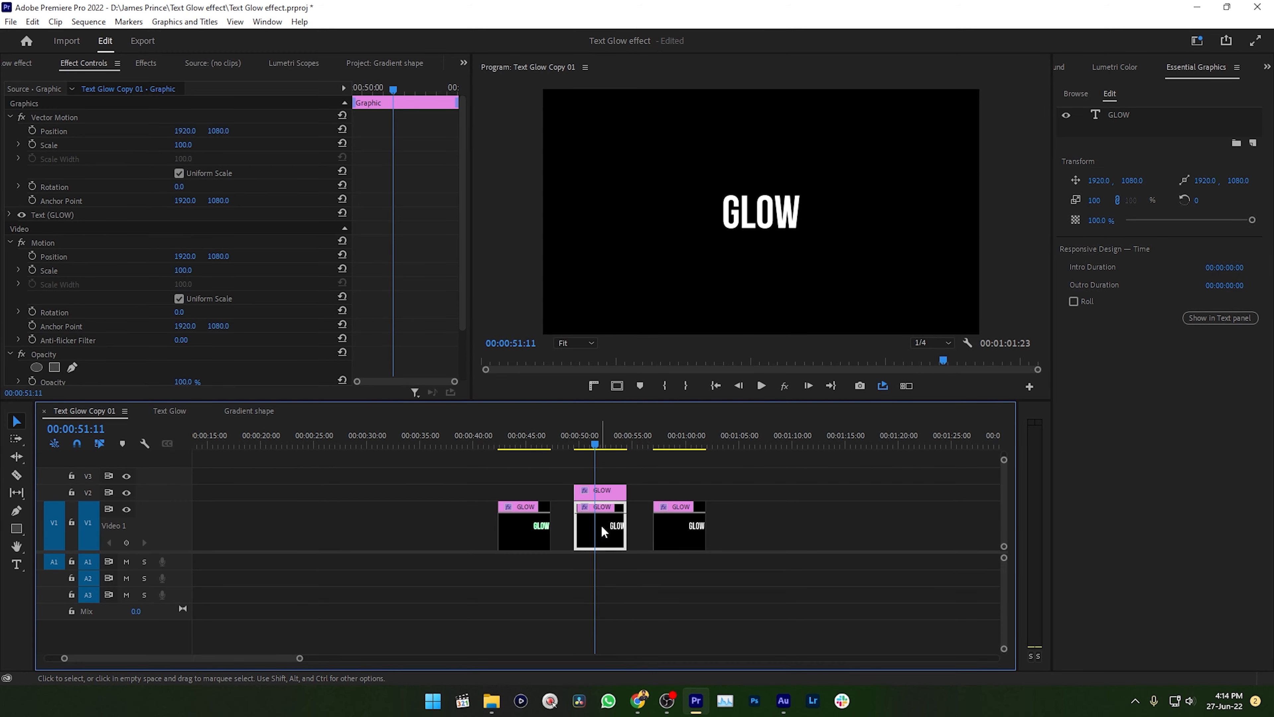
Find the Gaussian Blur effect by searching "gau" and apply it to the middle GLOW clip on V1.
click(151, 61)
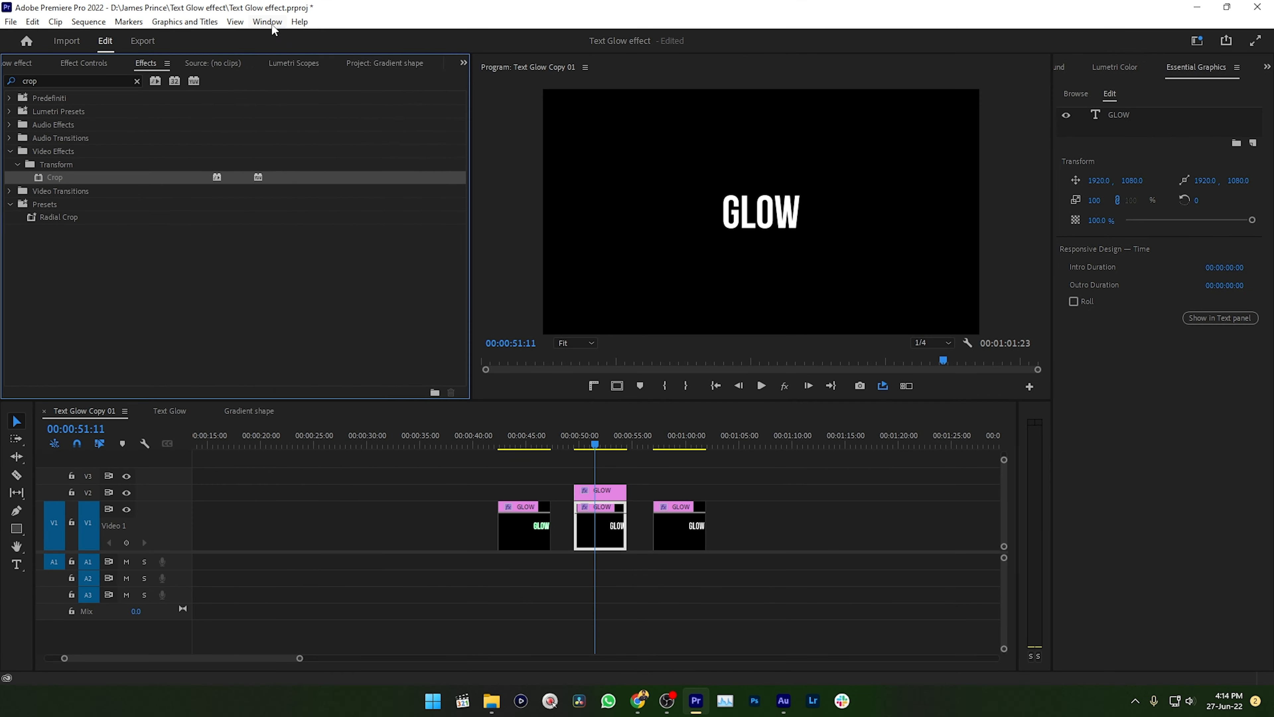
click(335, 34)
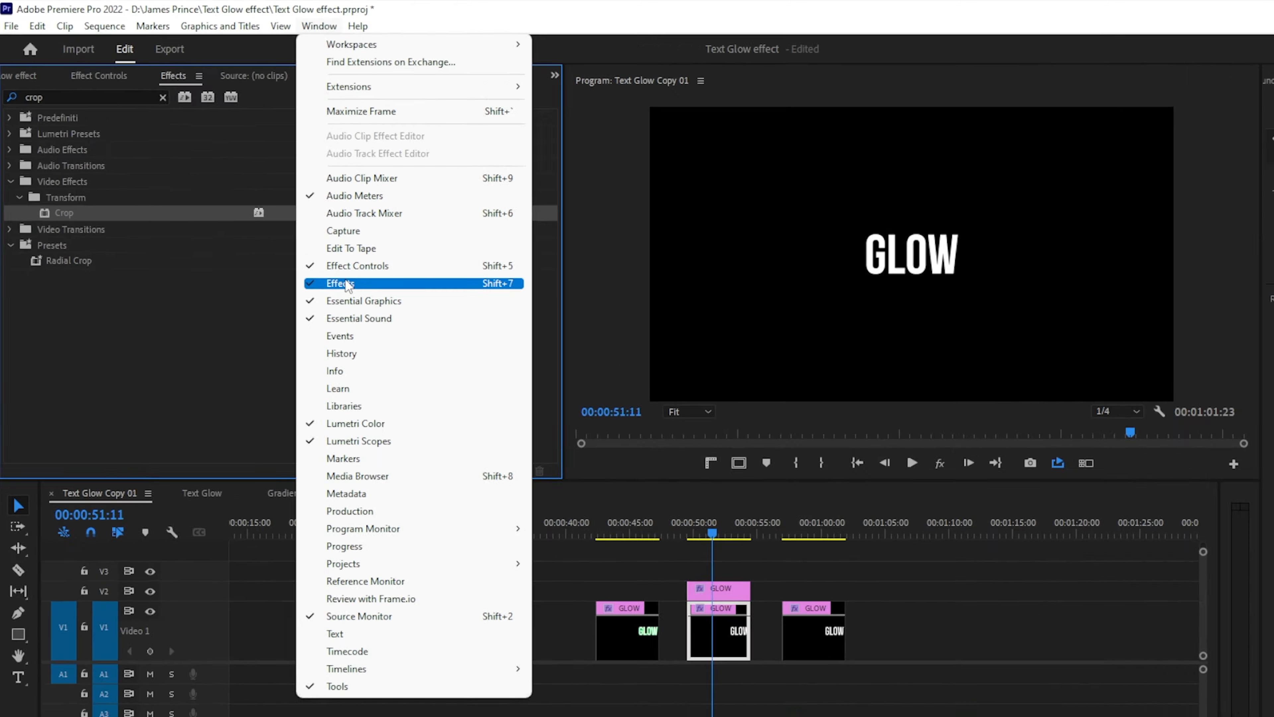
click(290, 237)
click(89, 82)
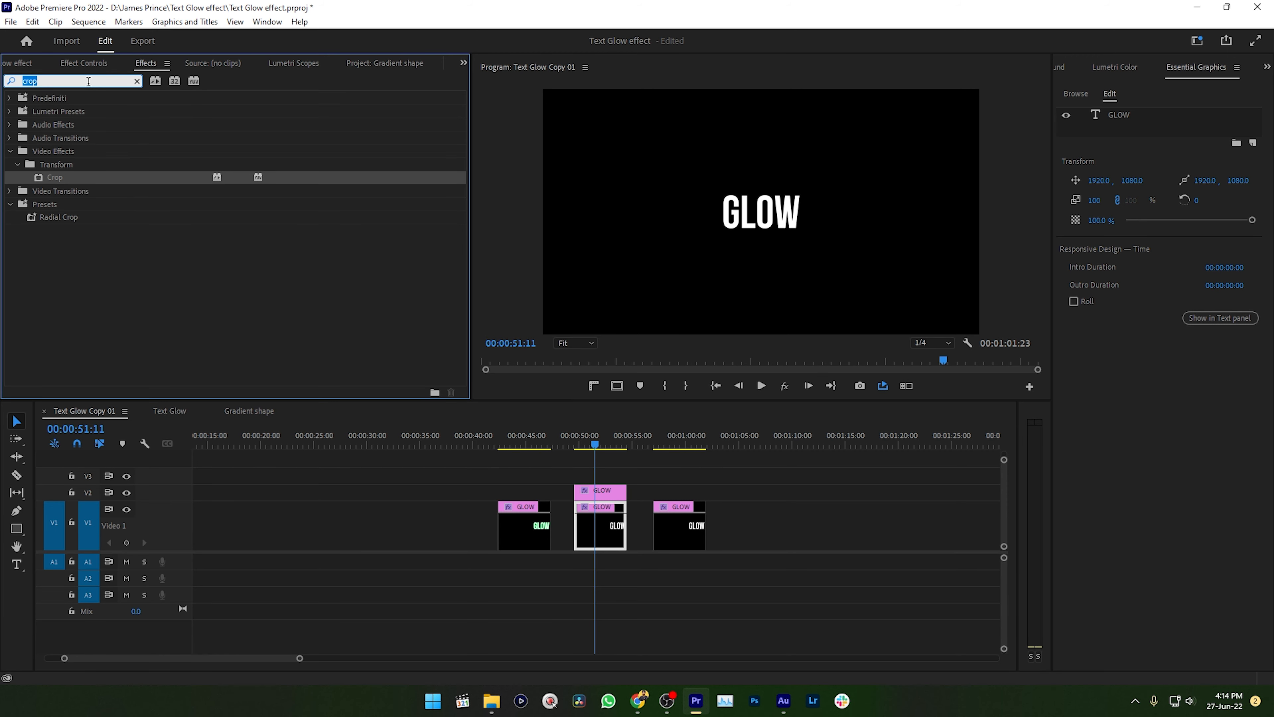
text(gau)
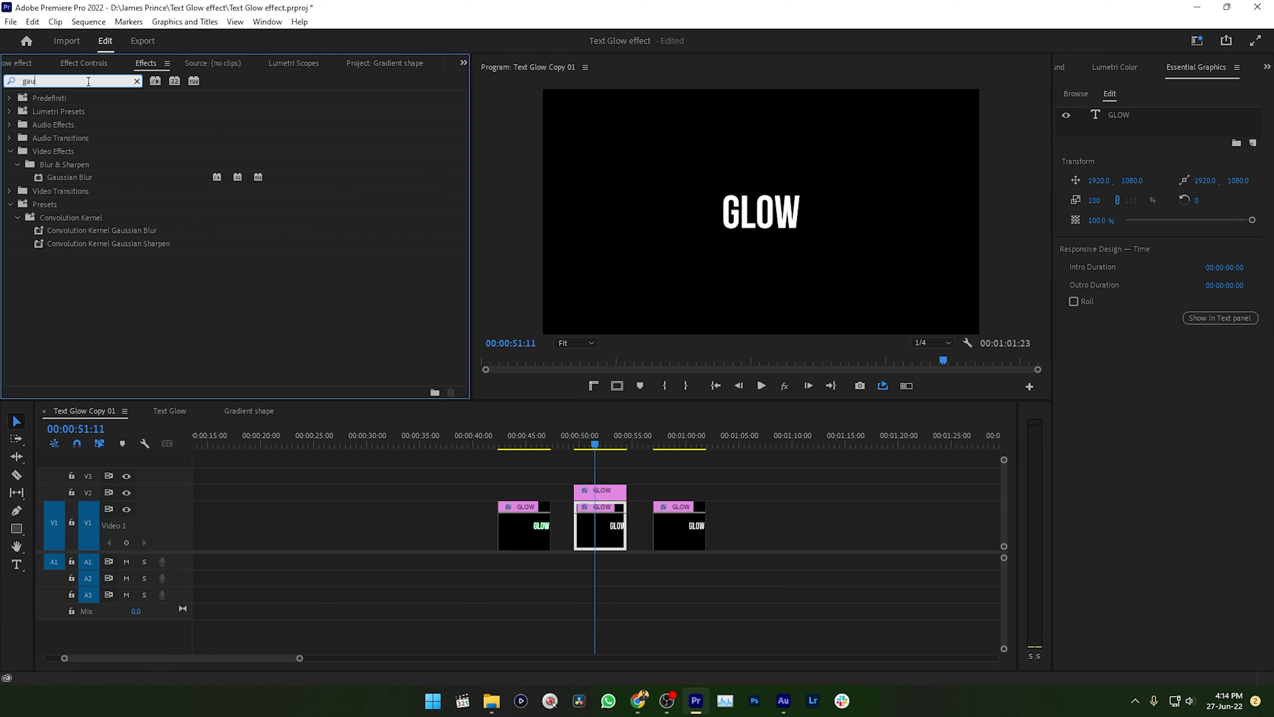
drag(62, 176, 90, 174)
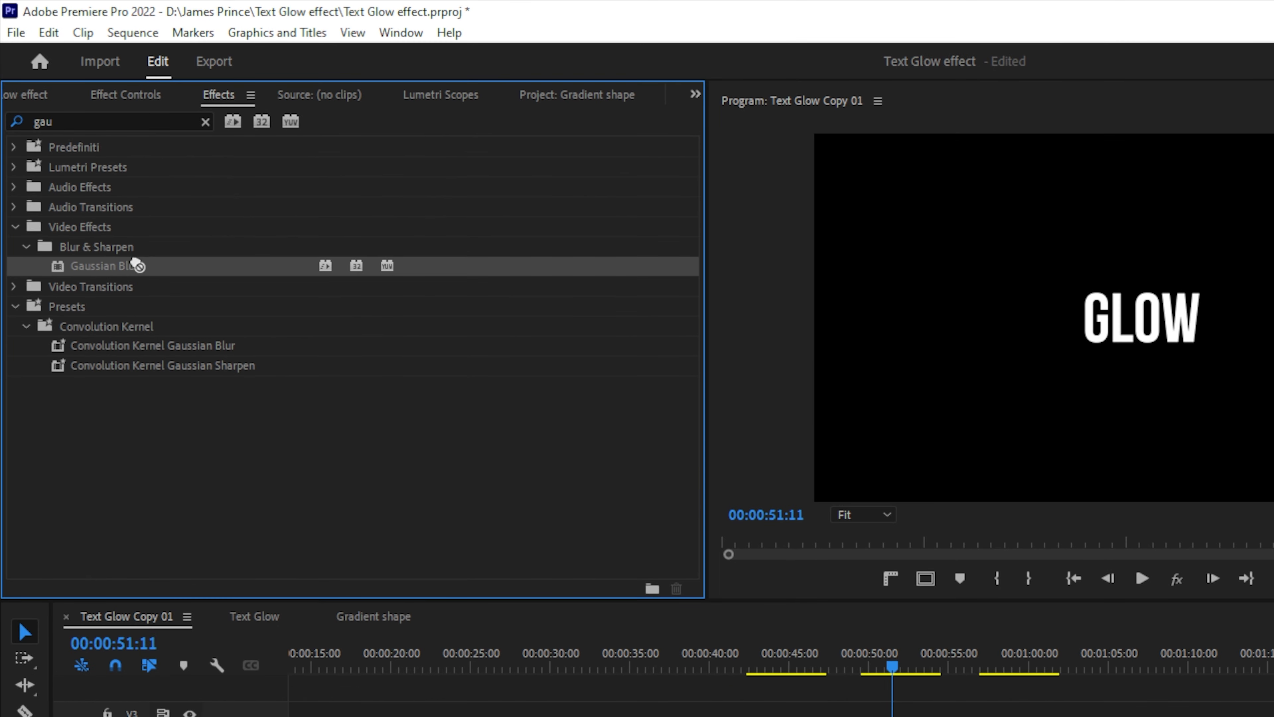
drag(137, 265, 894, 514)
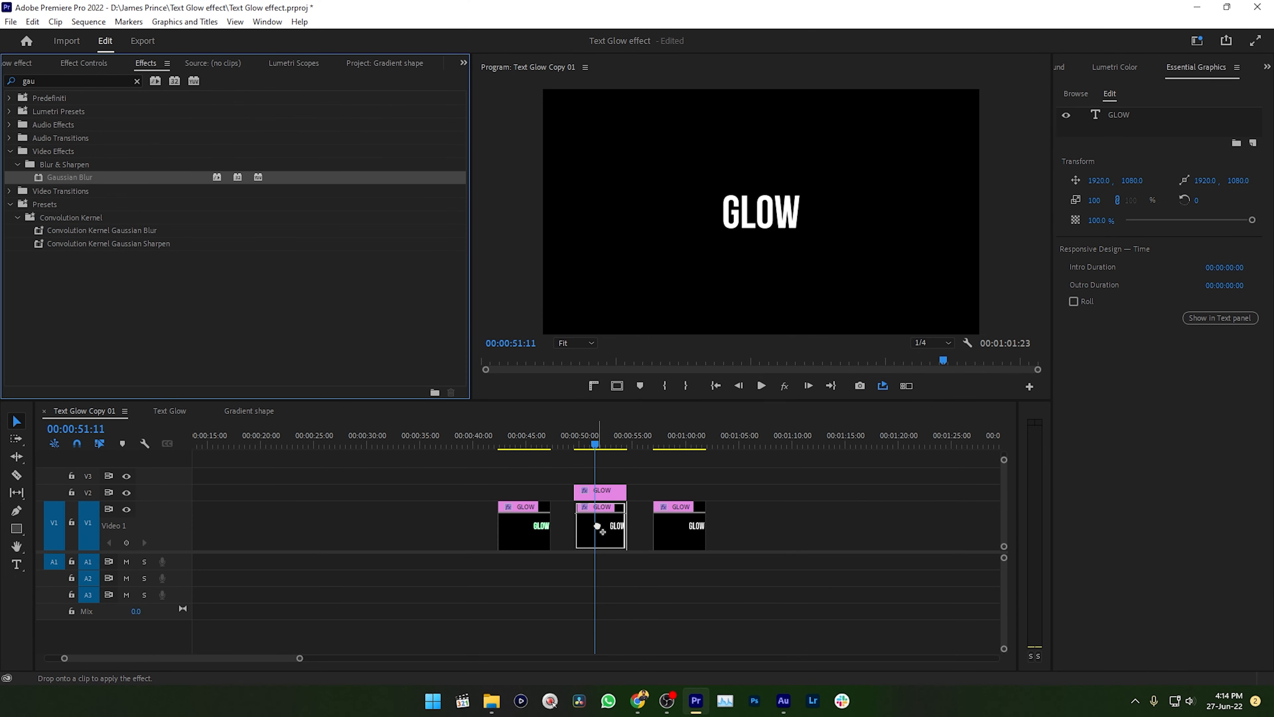
drag(600, 526, 600, 526)
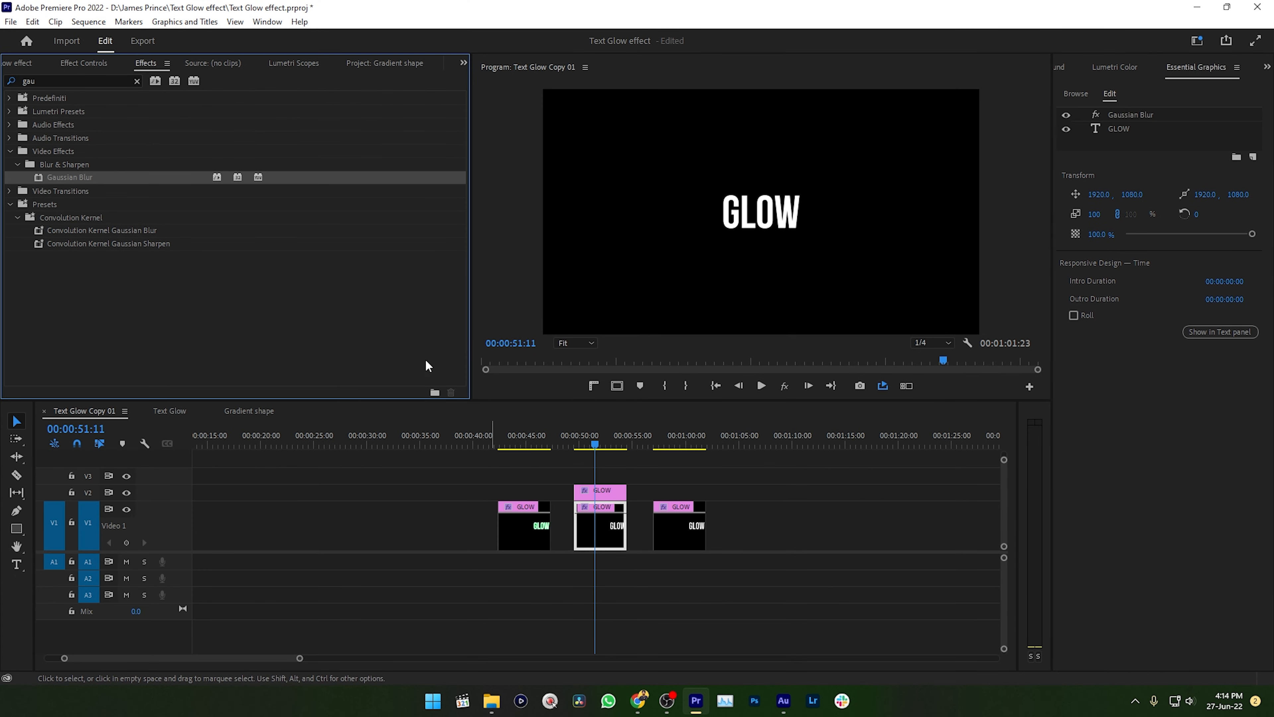
Set the Gaussian Blur's Blurriness to 120 on the middle GLOW clip on V1.
click(72, 64)
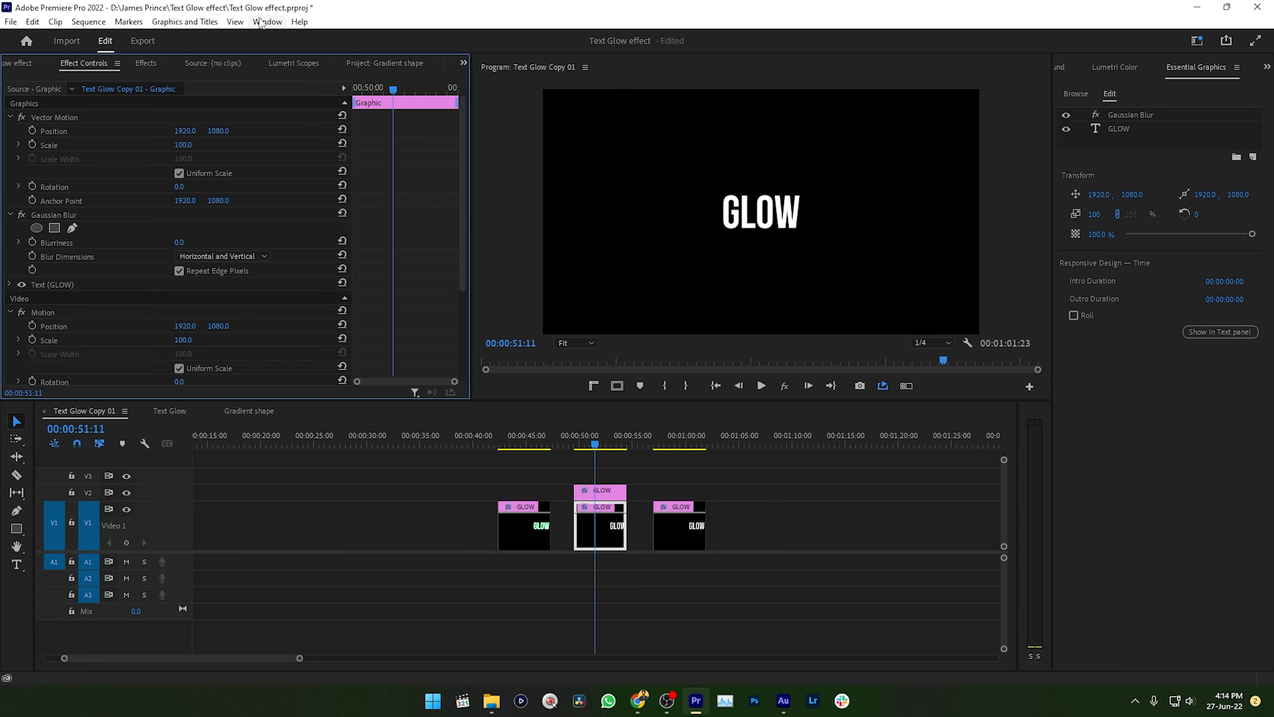
click(267, 21)
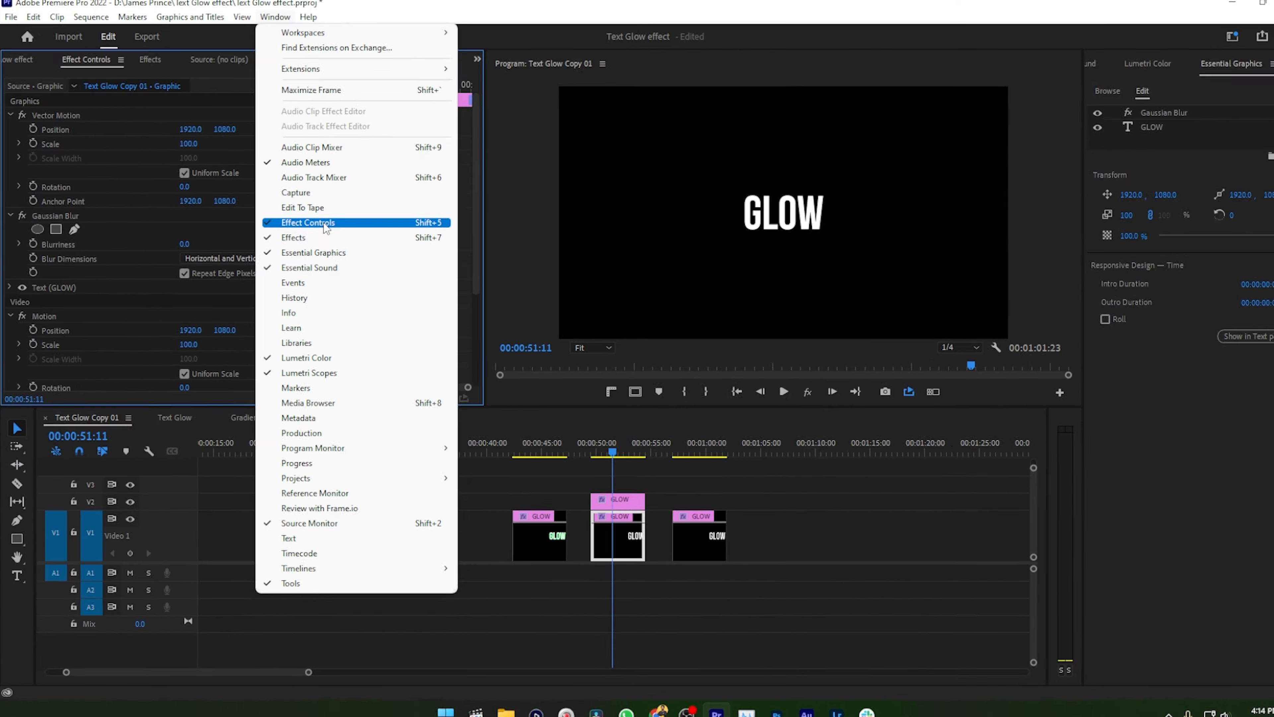
click(324, 224)
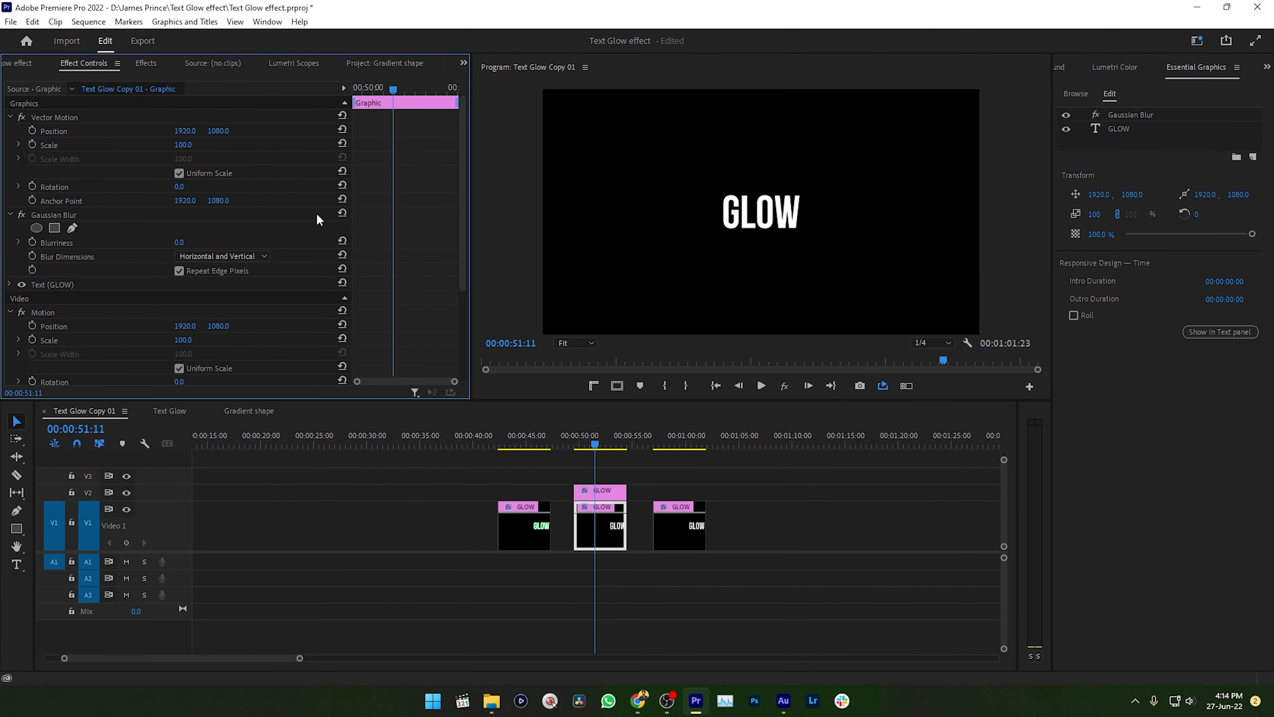
click(62, 215)
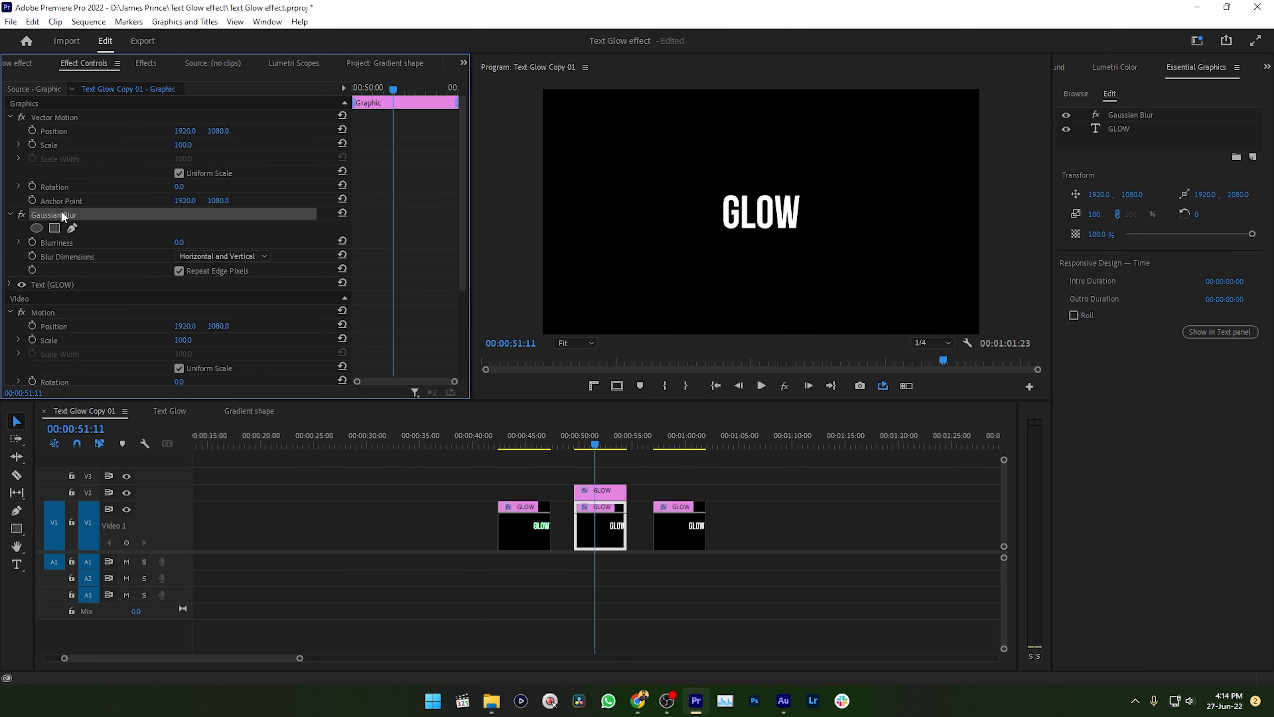
drag(179, 242, 200, 242)
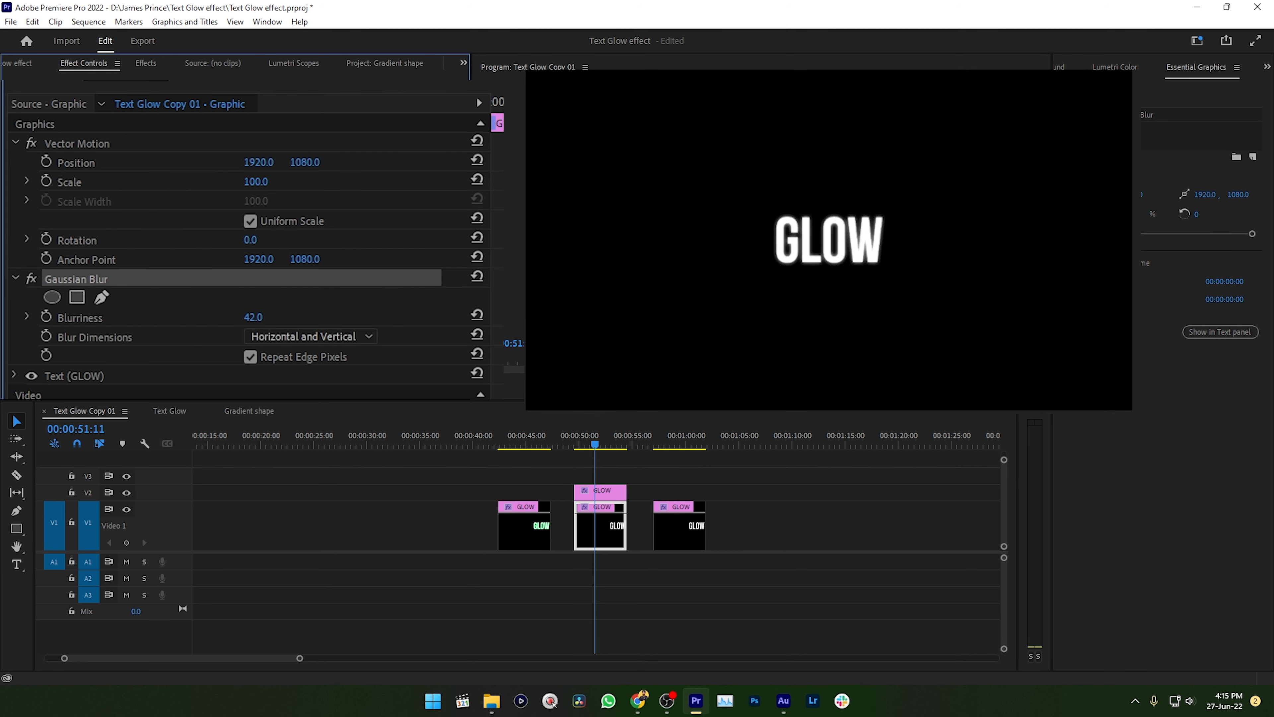
drag(253, 317, 312, 317)
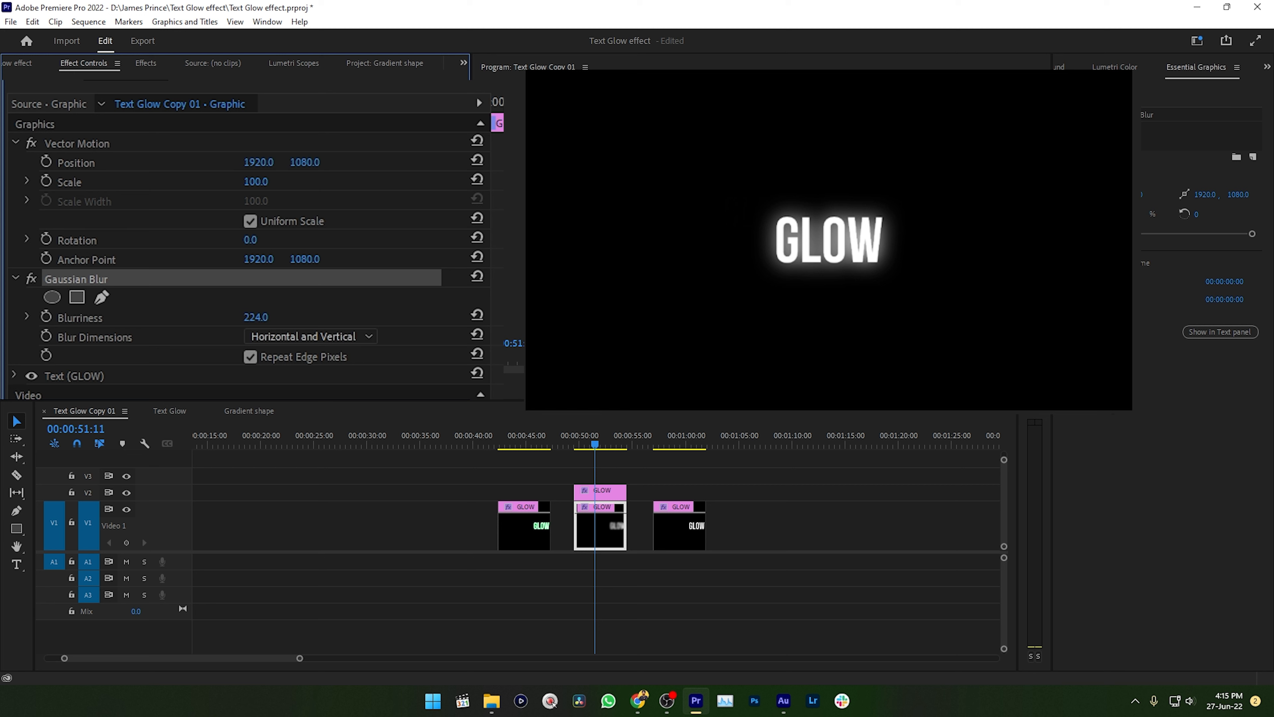
drag(344, 317, 293, 317)
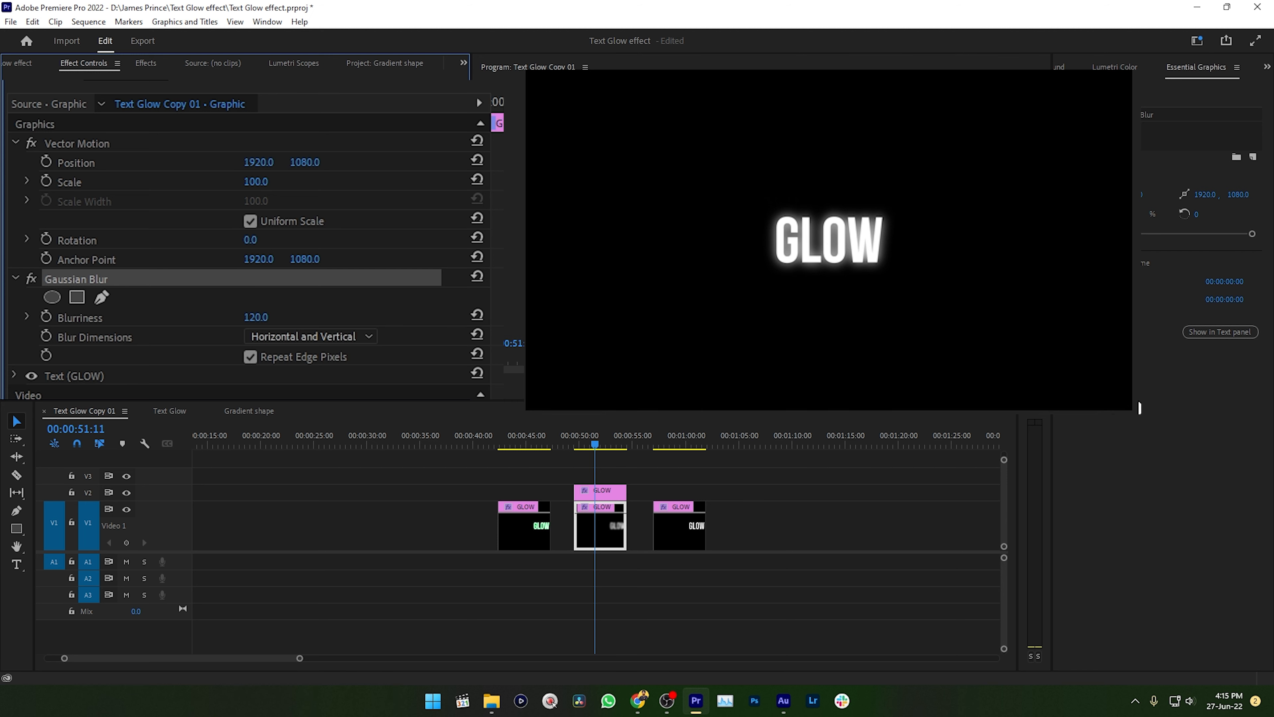
Change the fill colour of the blurred middle GLOW text on V1 to green 00F106.
click(1120, 130)
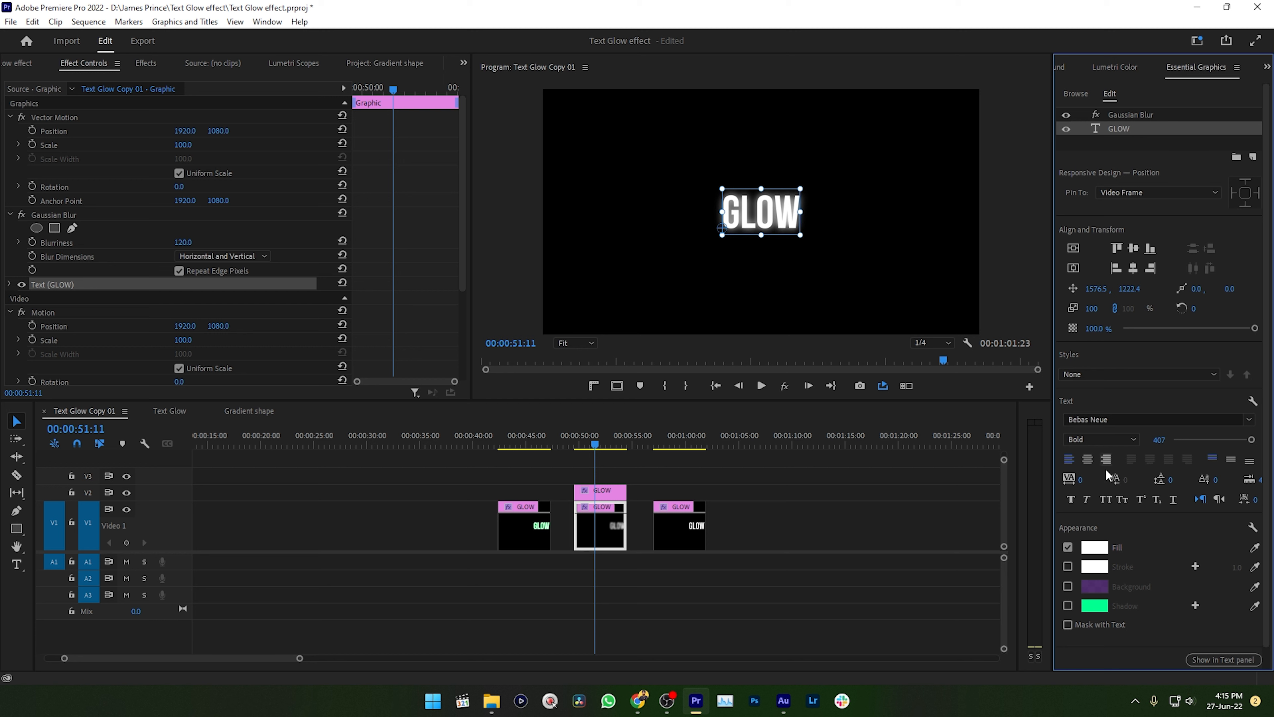
click(1094, 548)
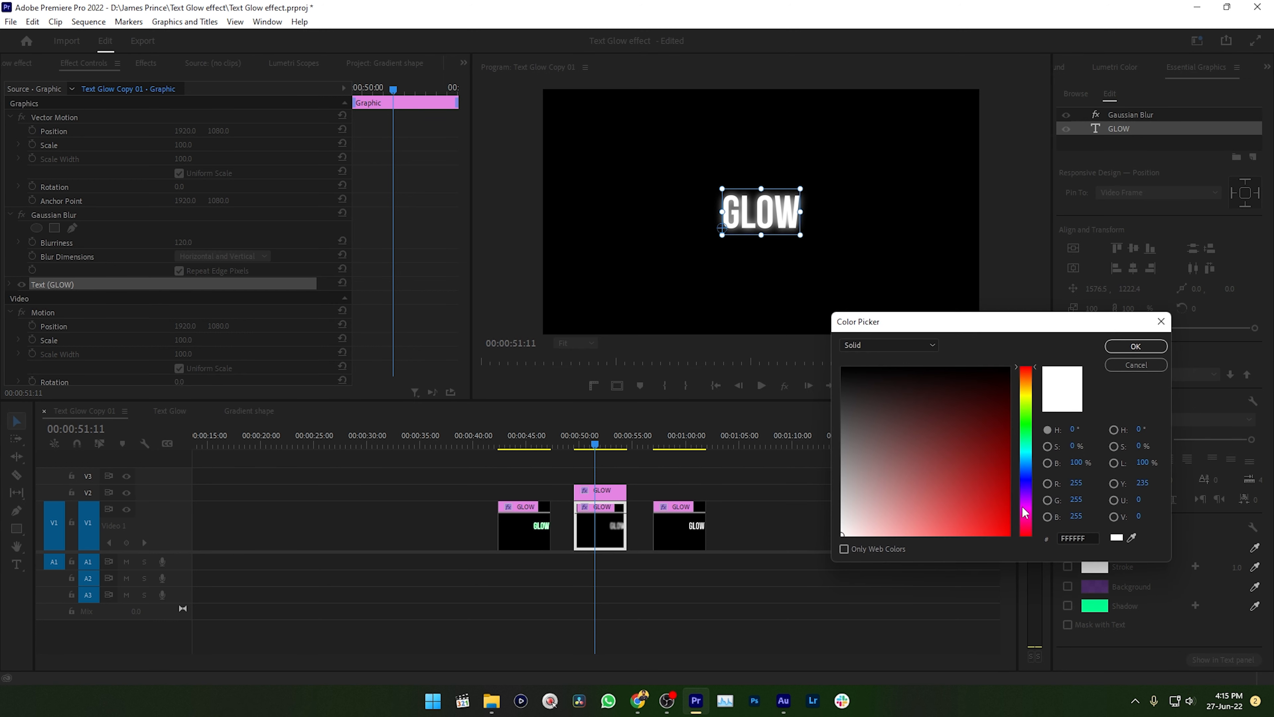
click(1028, 472)
mouse_move(981, 506)
mouse_down()
mouse_move(998, 556)
mouse_move(999, 519)
mouse_move(884, 484)
mouse_move(952, 492)
mouse_move(1041, 529)
mouse_up()
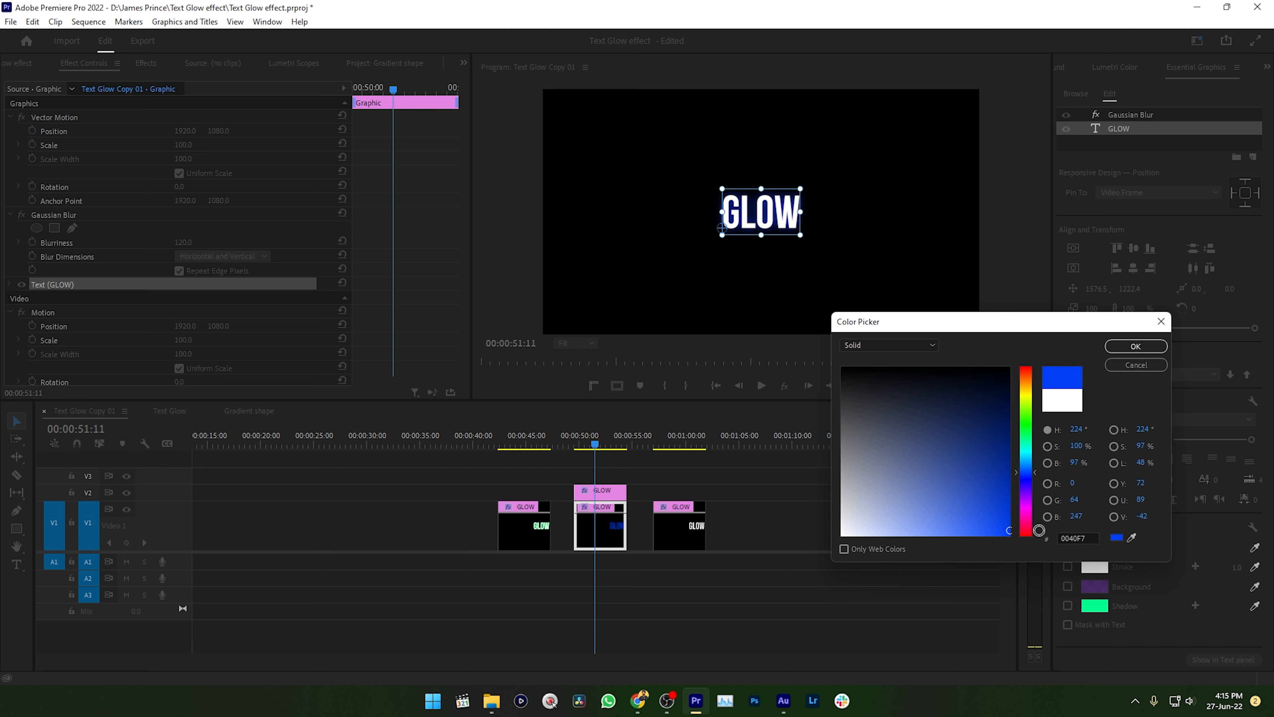
click(1031, 427)
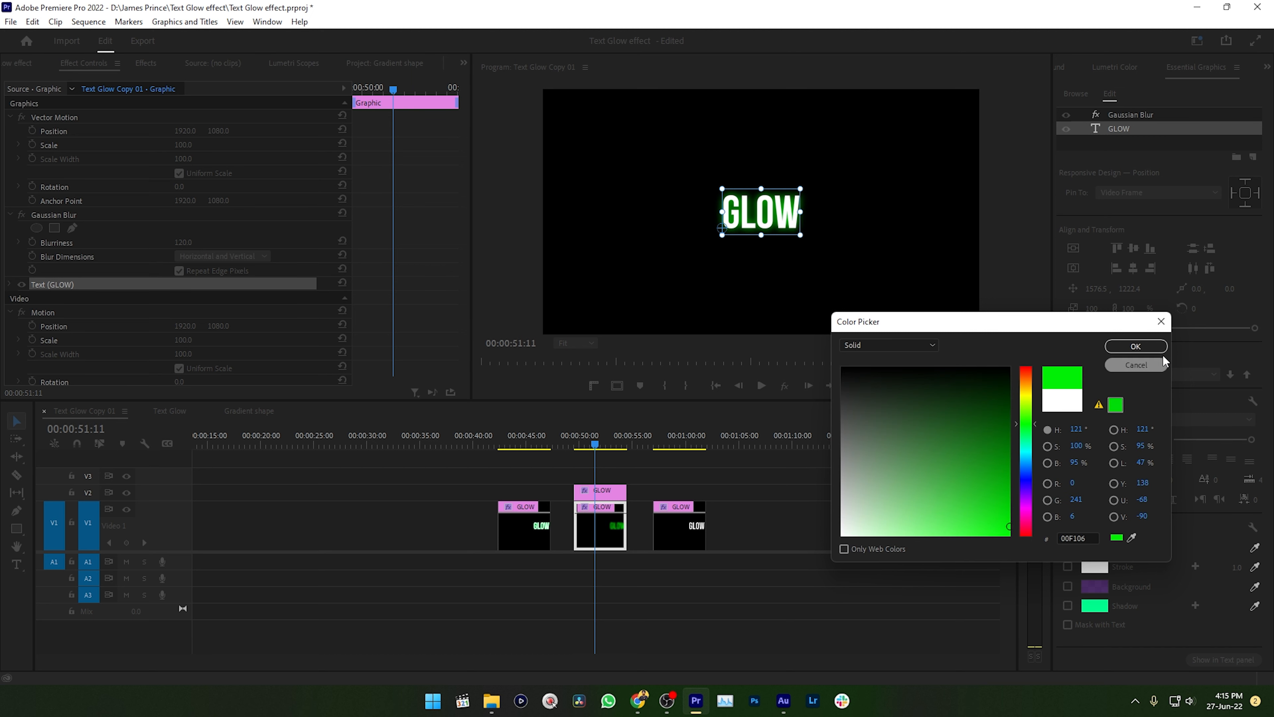
click(1136, 347)
Save the project with the playhead on the third GLOW clip, and apply Alpha Glow to that clip after searching effects for "glow".
click(670, 435)
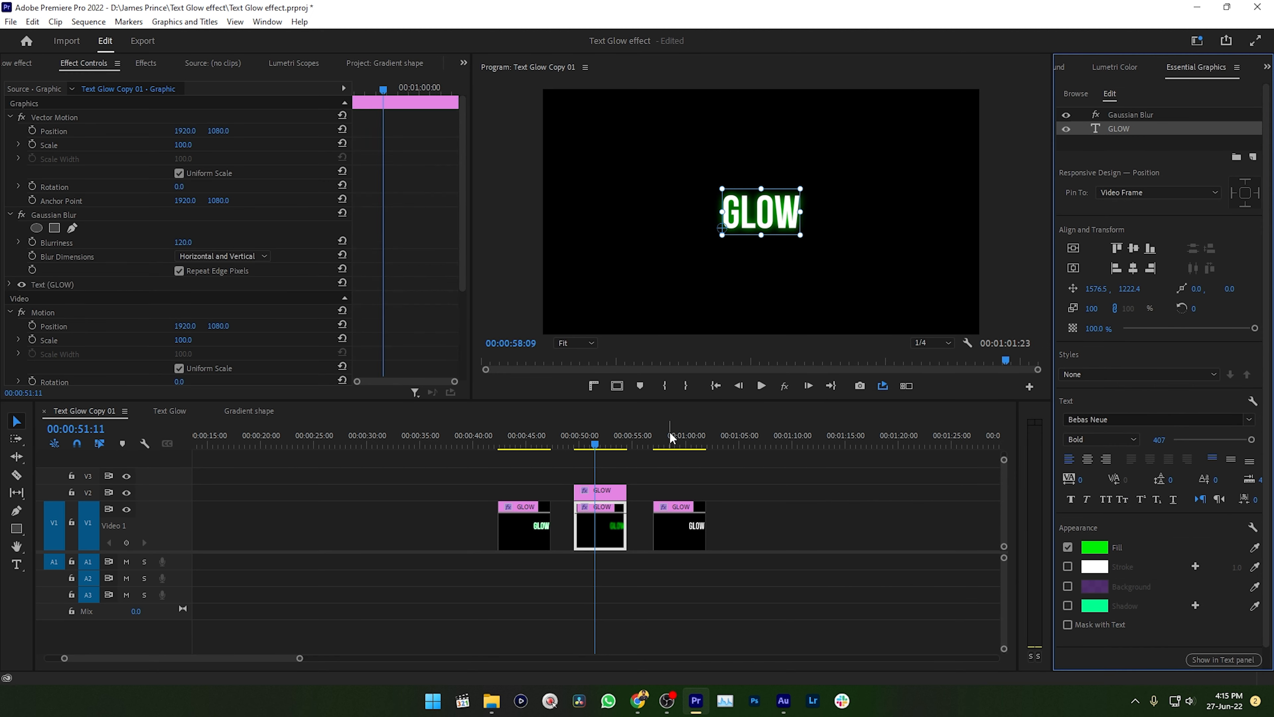
key(ctrl+s)
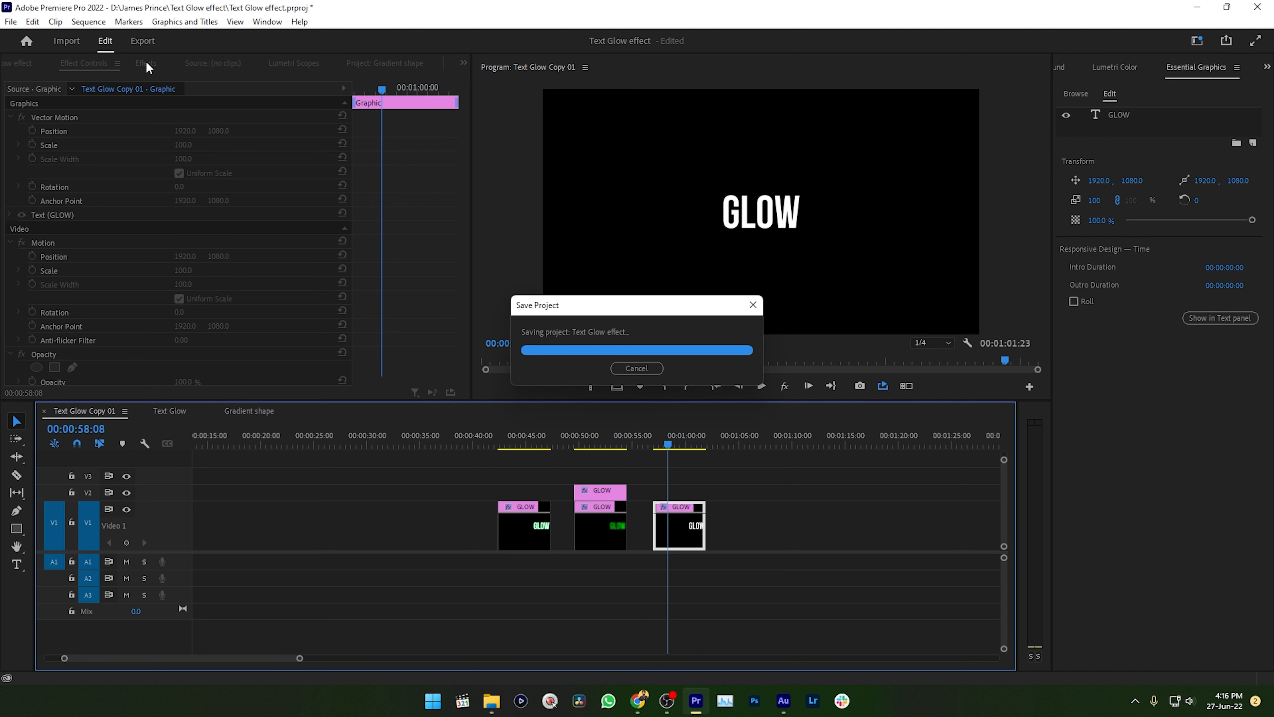
click(146, 63)
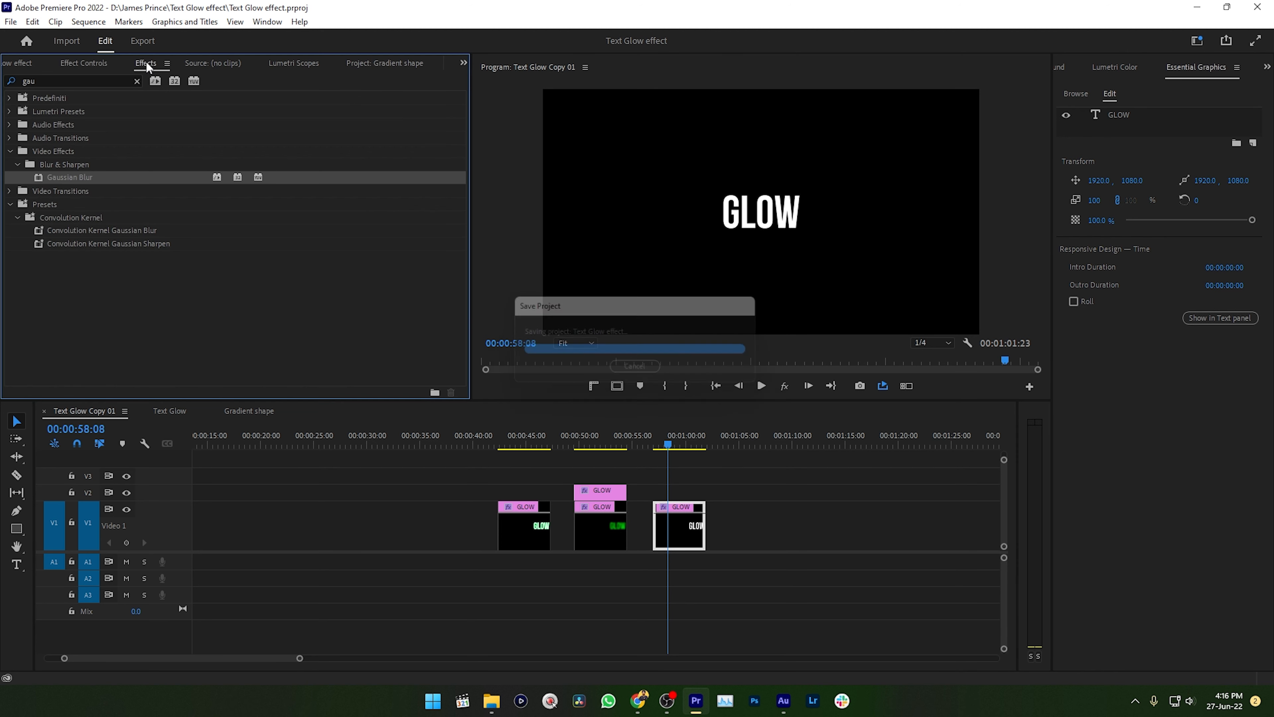
click(137, 81)
text(glow)
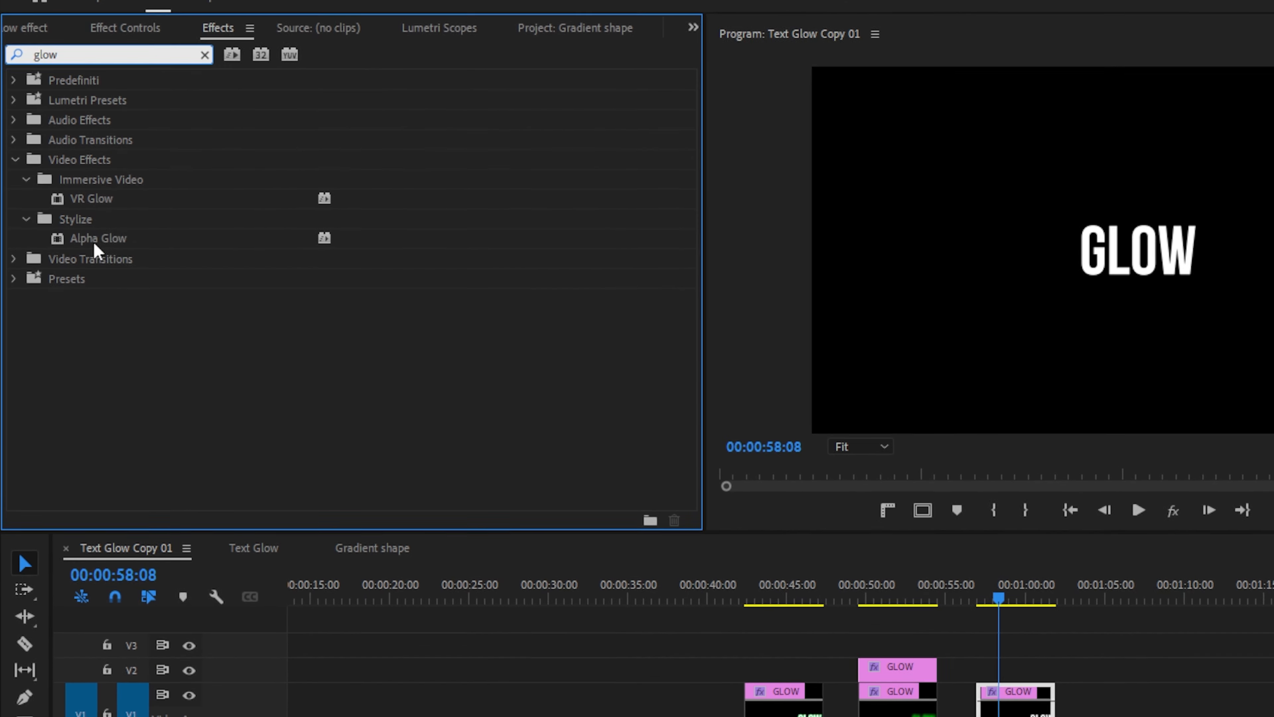
drag(76, 204, 1027, 710)
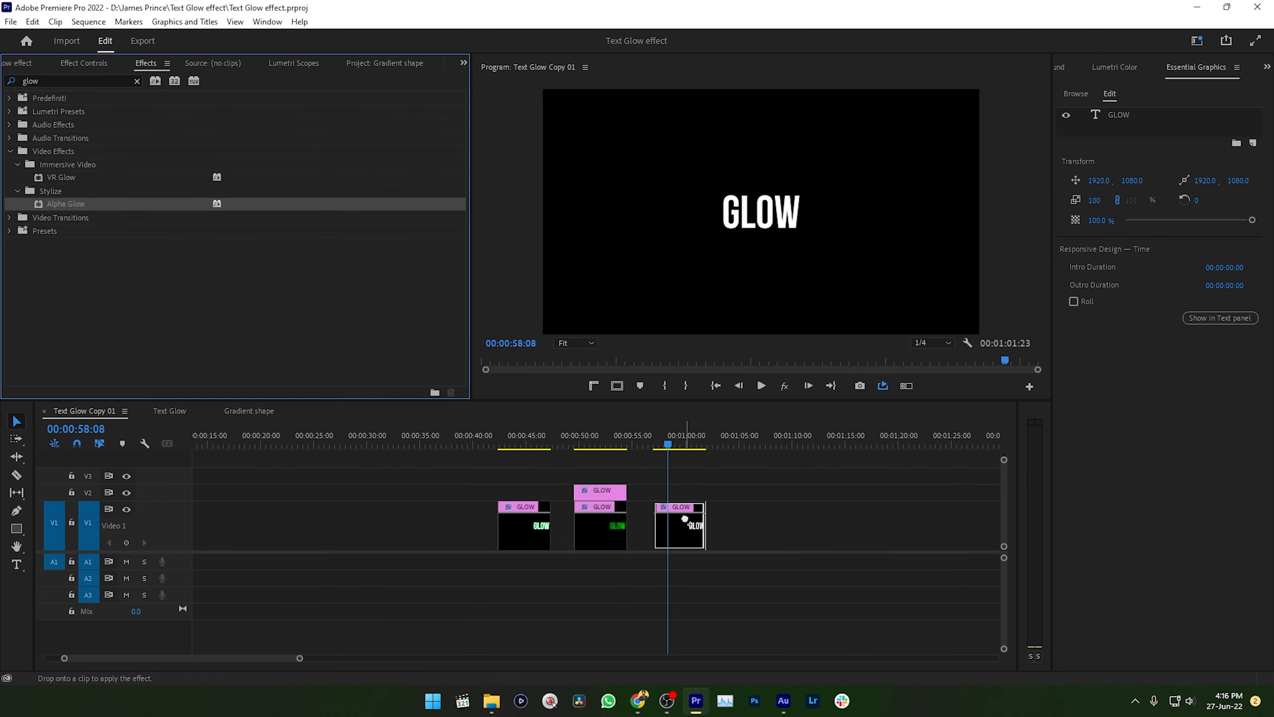
drag(685, 519, 686, 519)
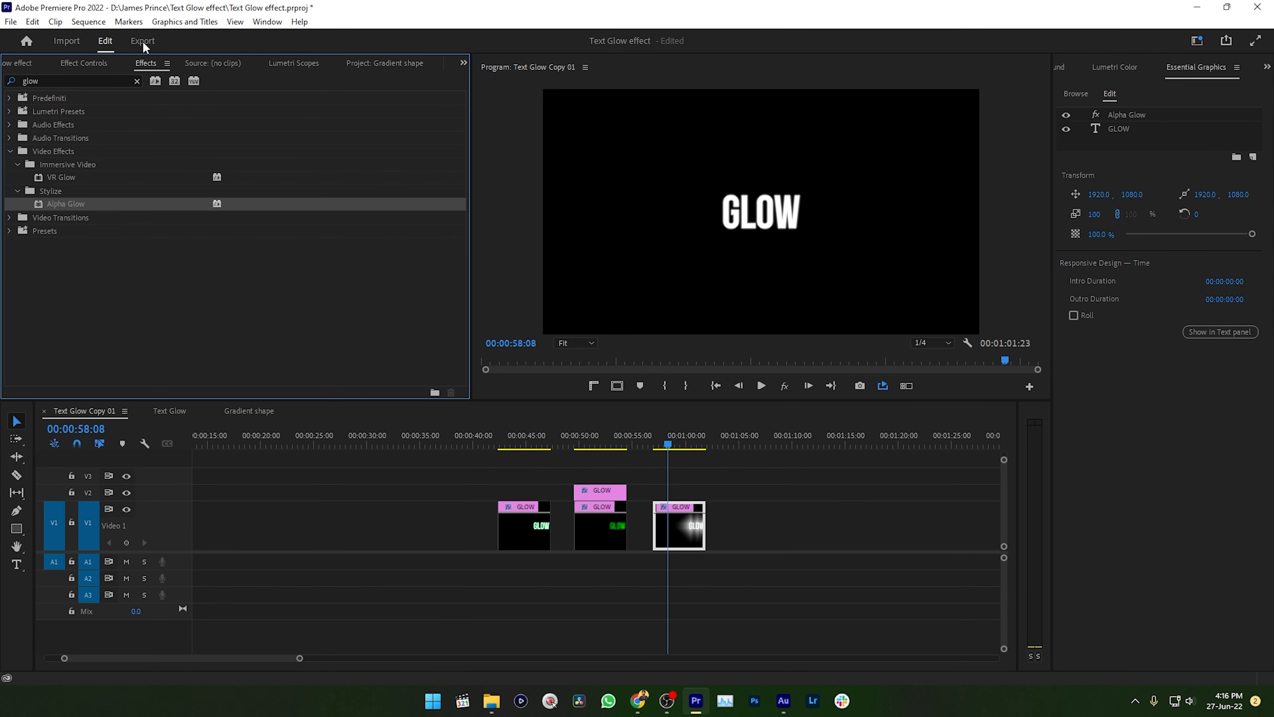
Set the Glow amount of the third clip's Alpha Glow effect to 36.
click(86, 61)
click(65, 118)
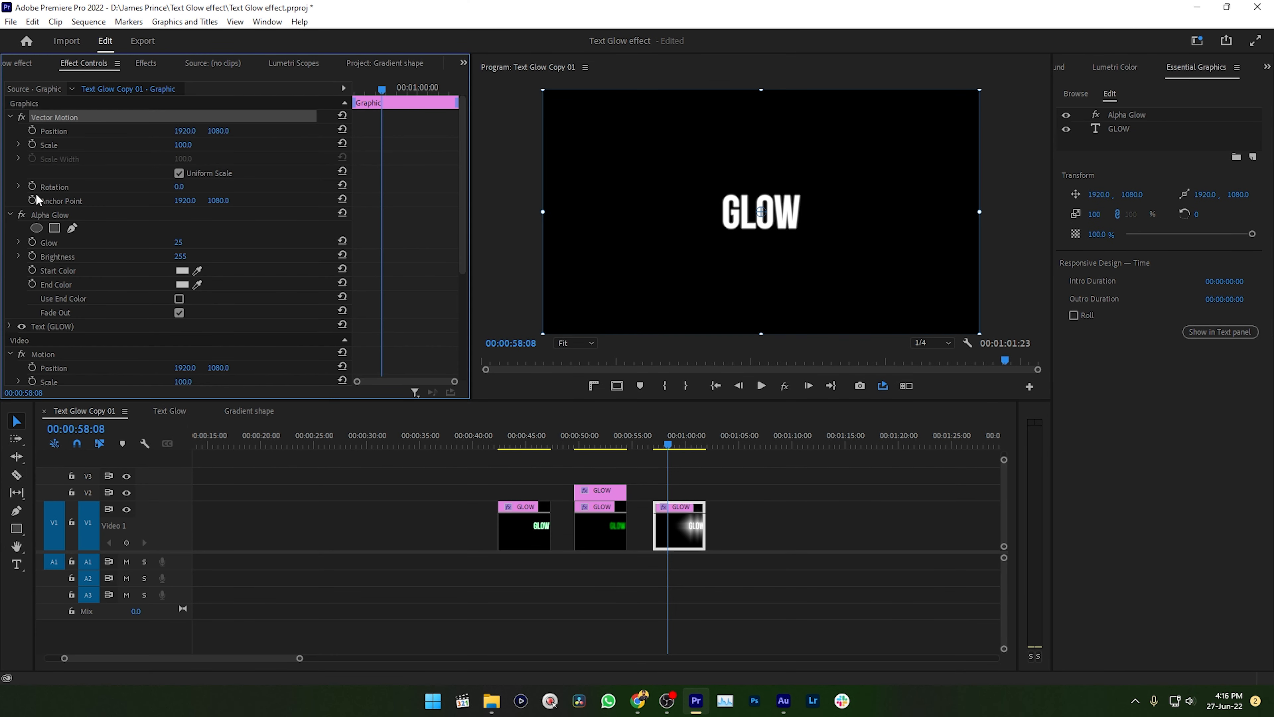
click(66, 215)
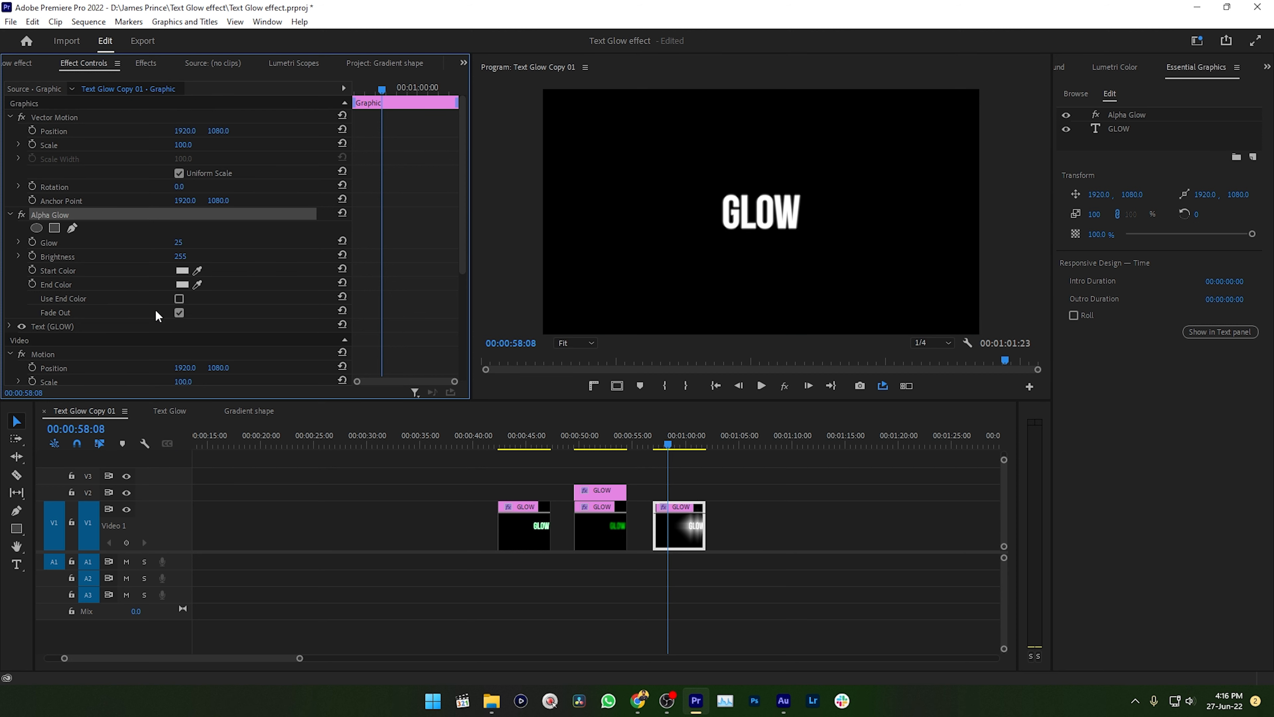
drag(178, 241, 193, 257)
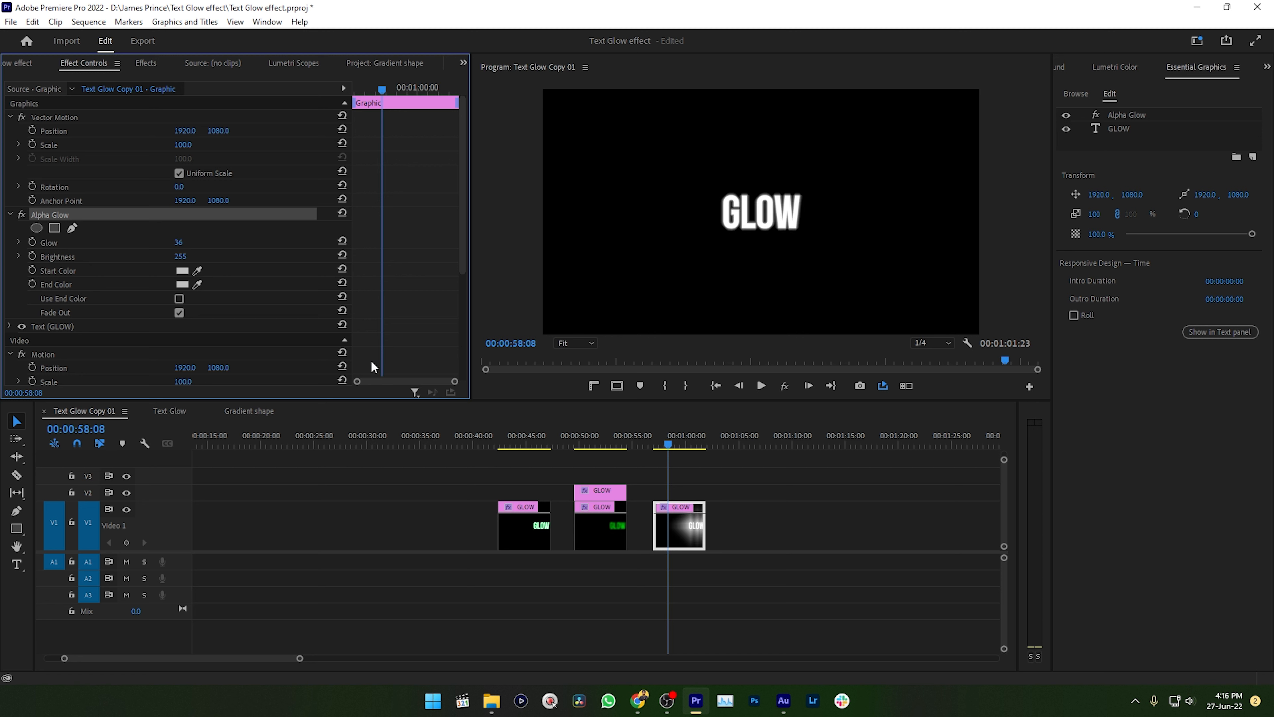